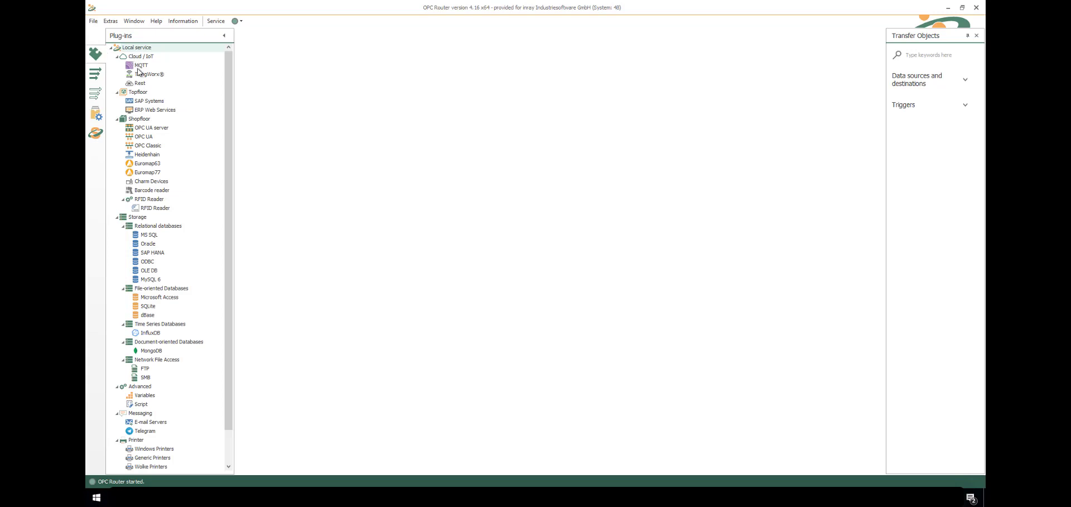
Open the Rest plug-in settings and review its REST connections, including OpenWeatherAPI
click(140, 84)
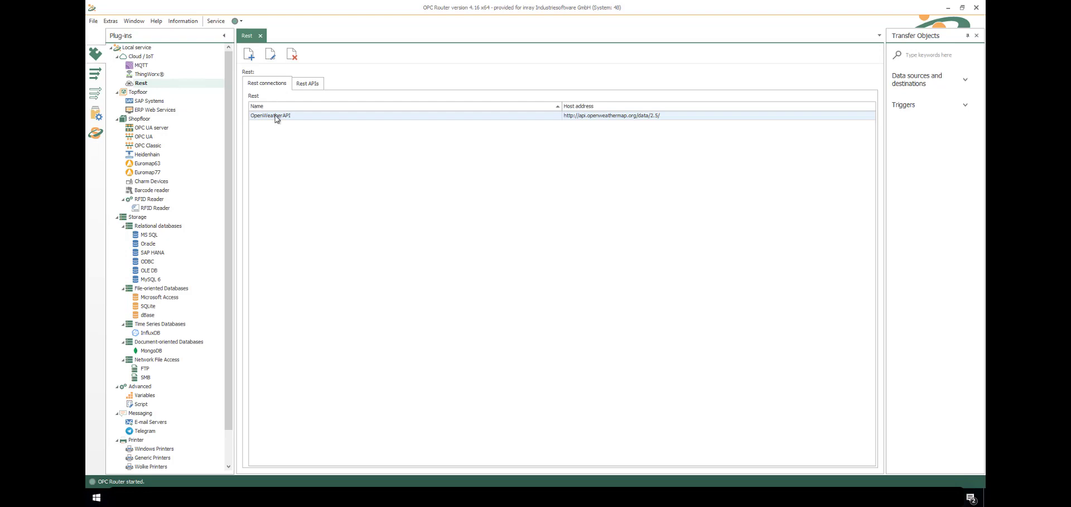
click(301, 85)
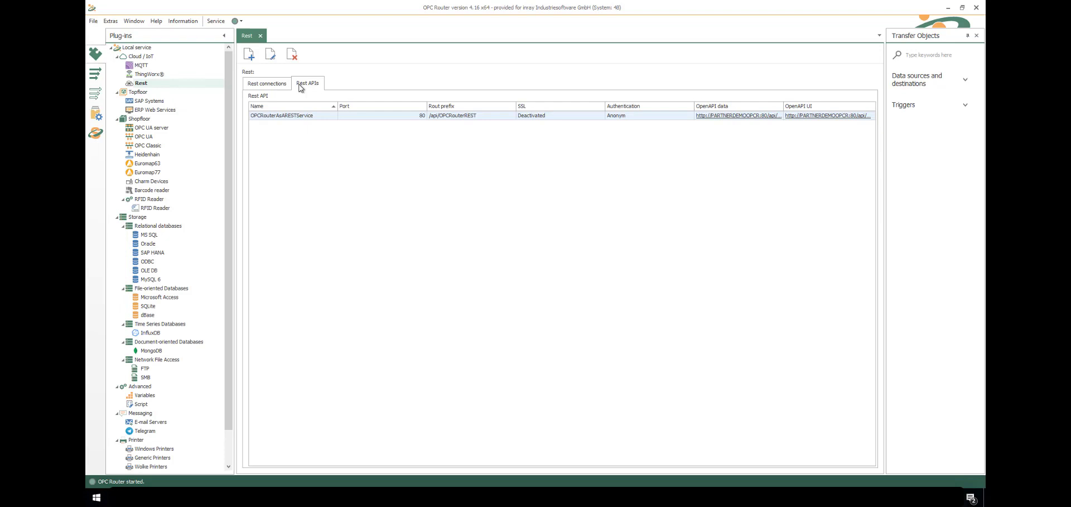
click(254, 85)
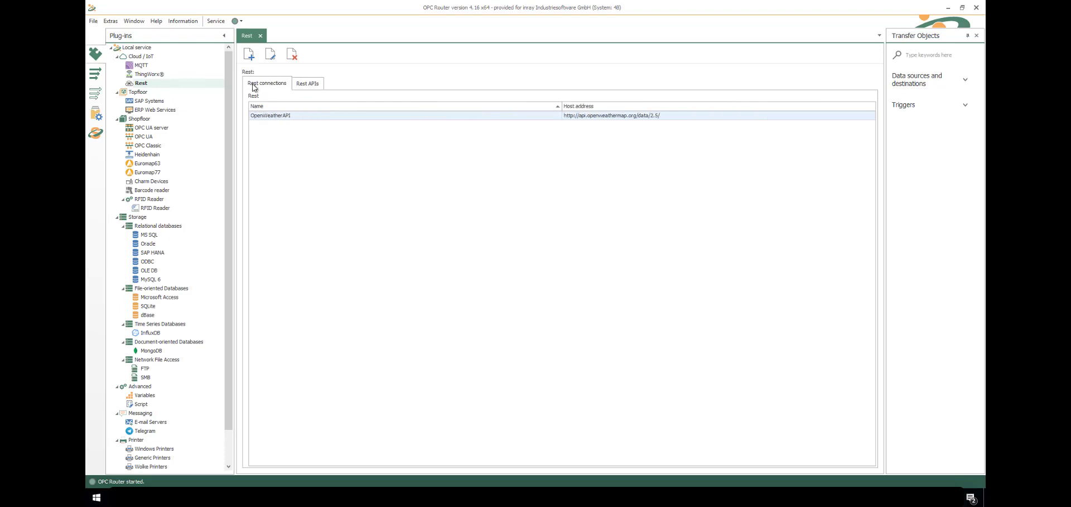
double_click(301, 117)
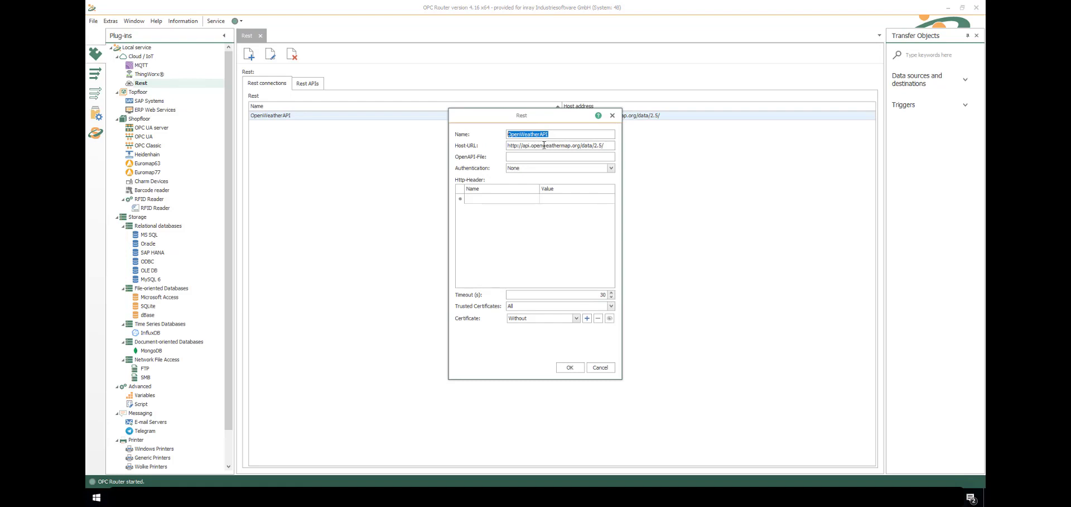
click(544, 145)
click(510, 157)
click(610, 168)
click(610, 169)
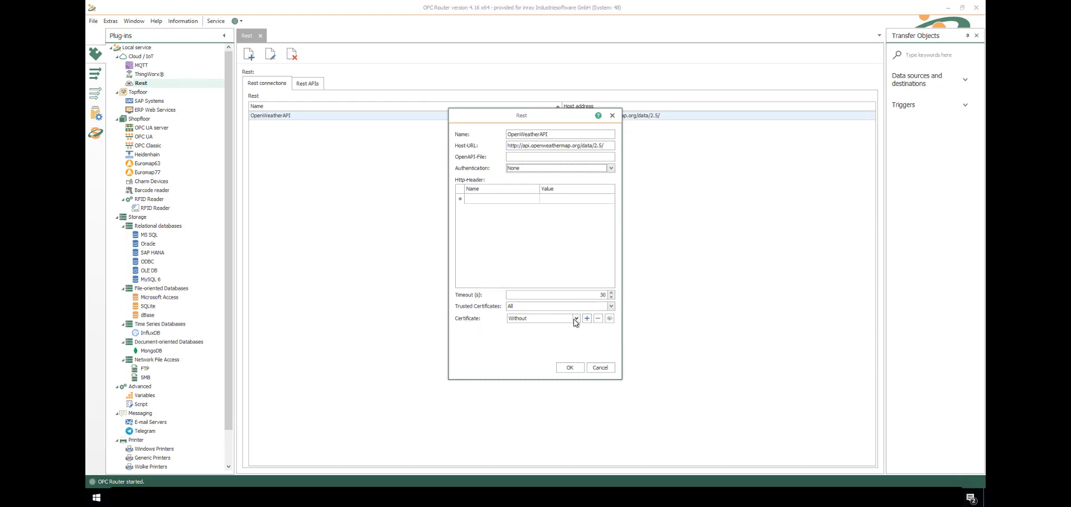
click(600, 368)
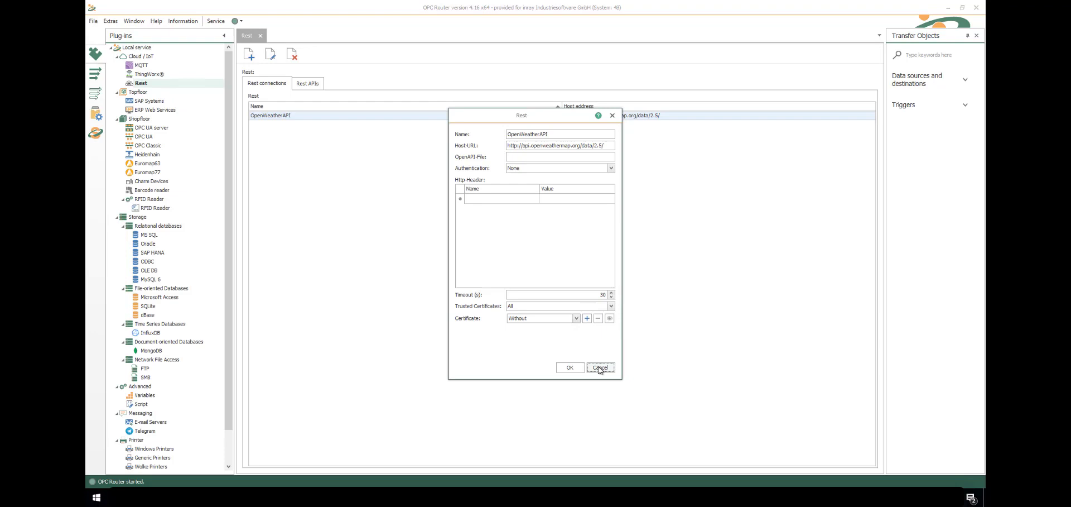
Create a new folder named REST under Local service in Connections
click(93, 76)
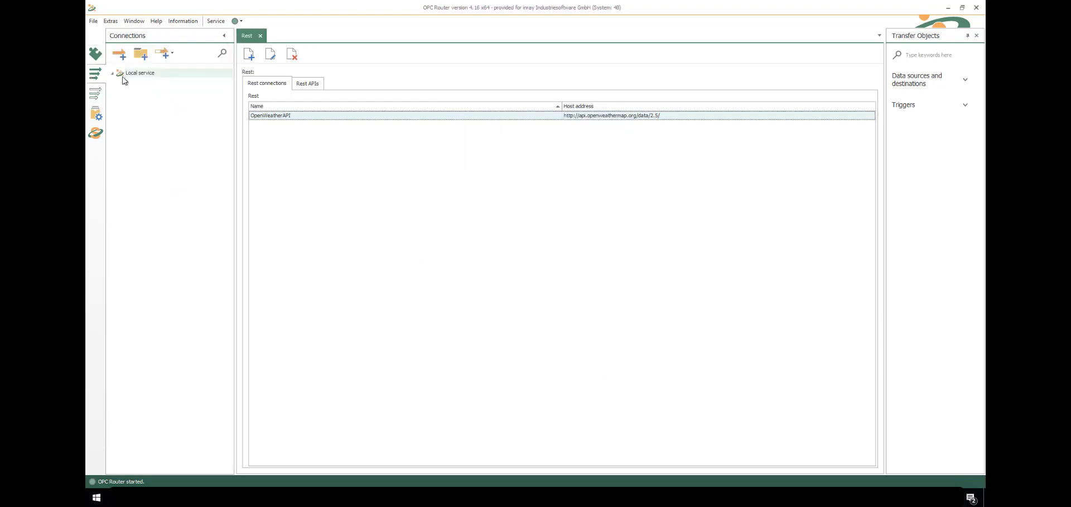
click(140, 56)
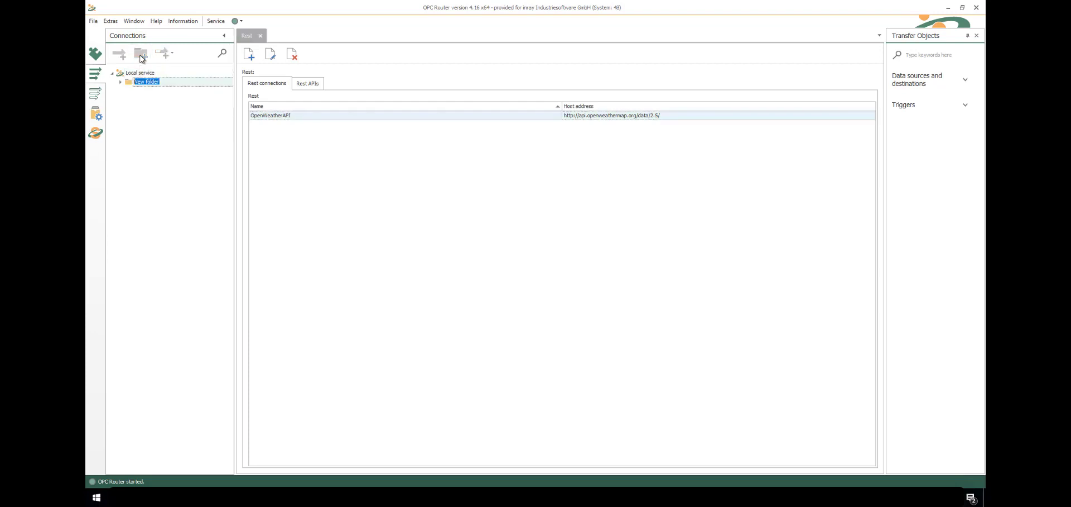
text(REST)
key(Return)
Add a connection named 'get weather' in the REST folder and show data sources and destinations
click(123, 54)
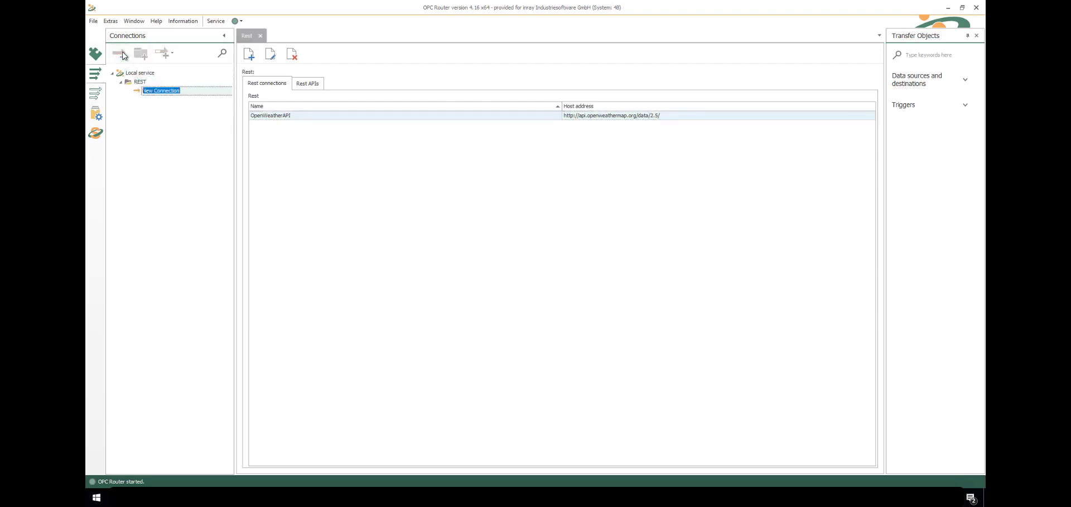
text(get weather)
key(Return)
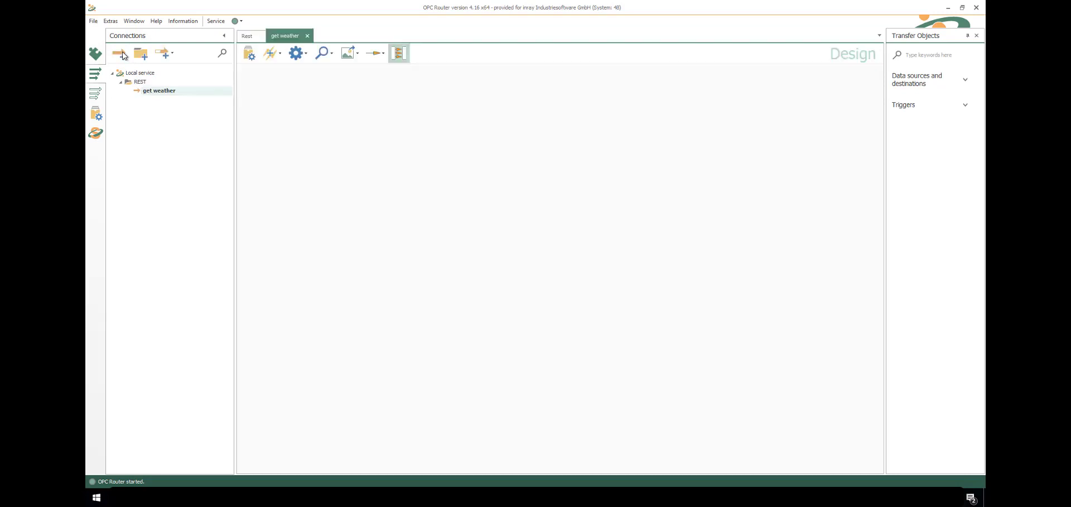
click(965, 79)
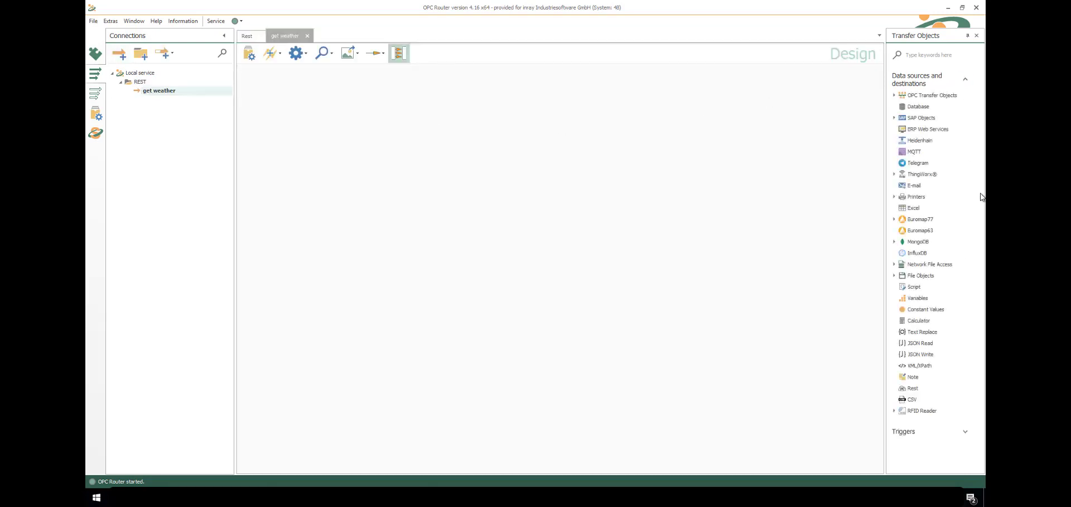
Add a Rest object using OpenWeatherAPI, endpoint weather?q={City},{Country}, format application/json
drag(914, 388, 454, 124)
click(670, 167)
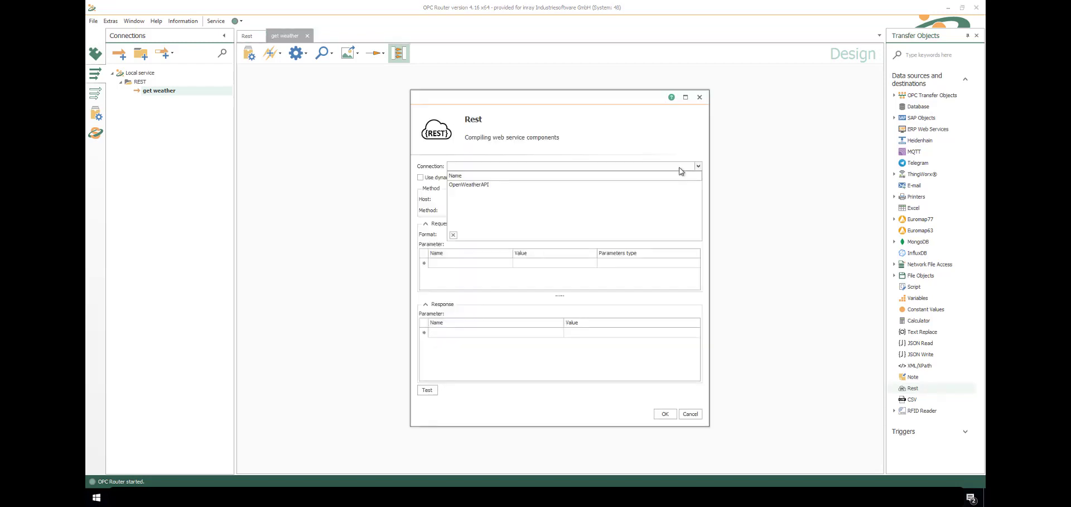
click(642, 187)
click(596, 198)
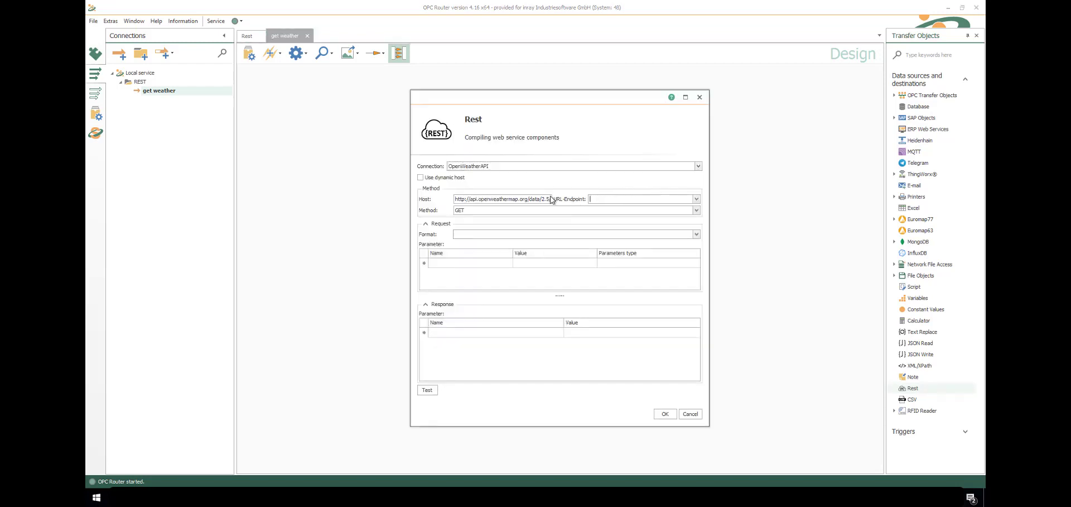
text(weather)
text(?q={City},{Country)
click(479, 233)
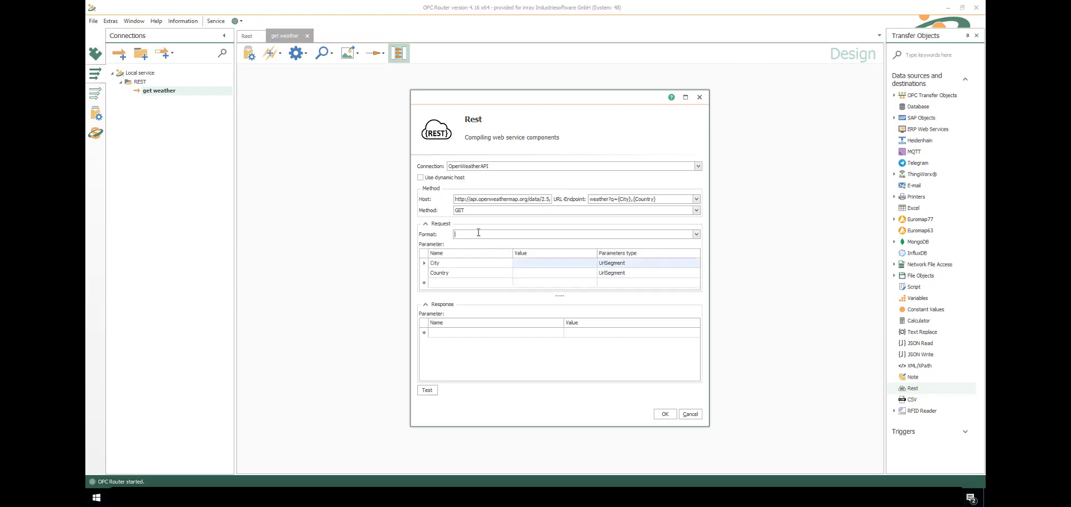
click(697, 235)
click(469, 262)
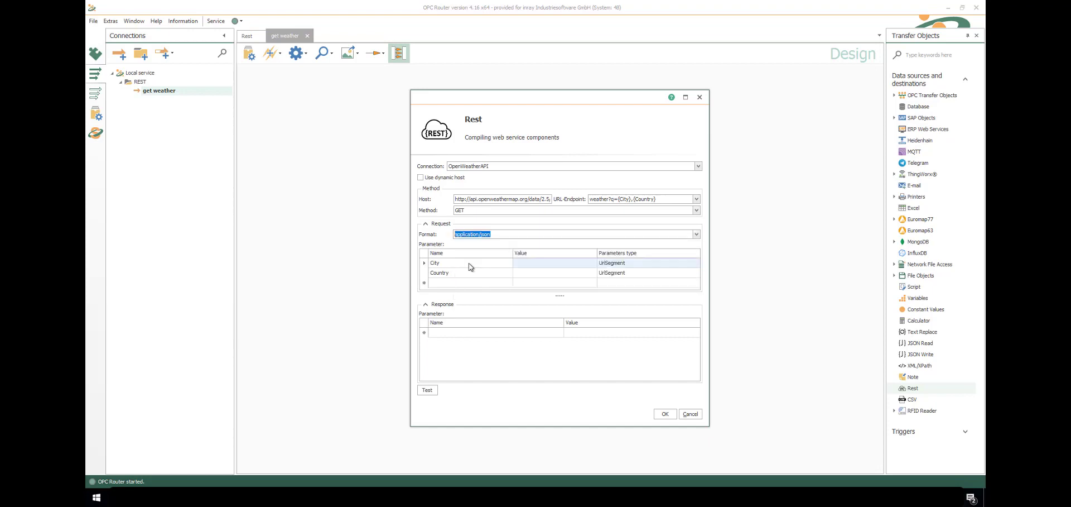
Add QueryString parameters appid and units with value metric
click(441, 283)
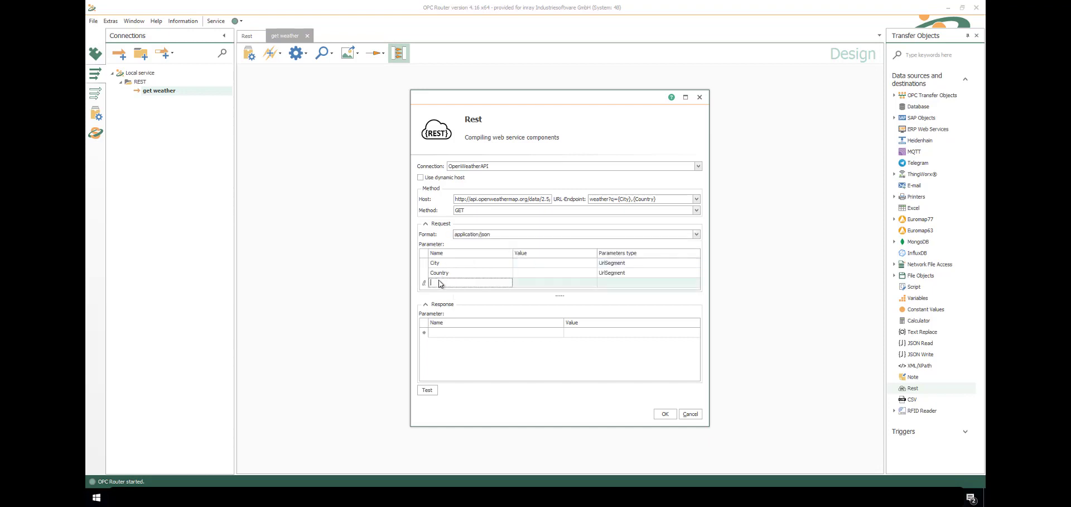
text(appid)
click(615, 283)
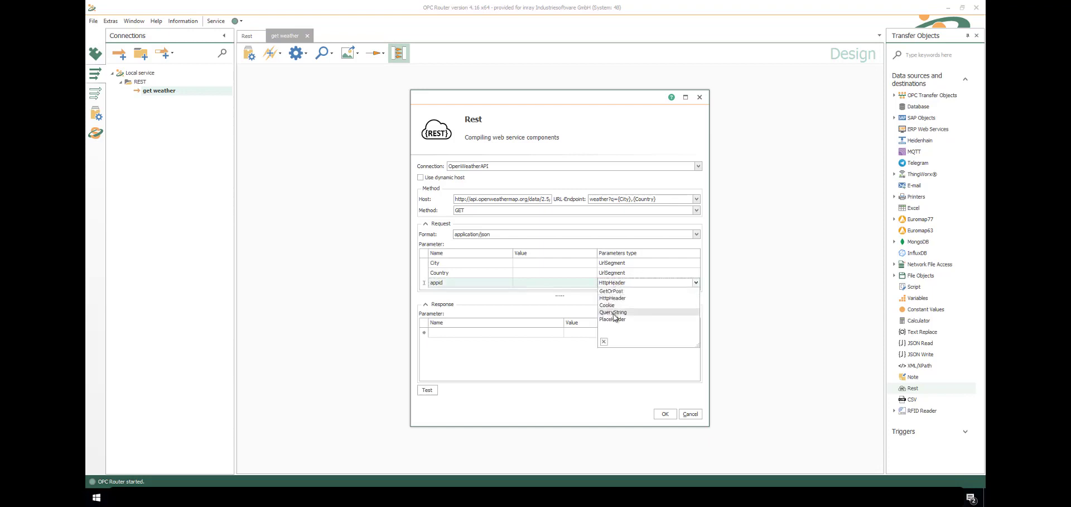
click(611, 312)
key(Return)
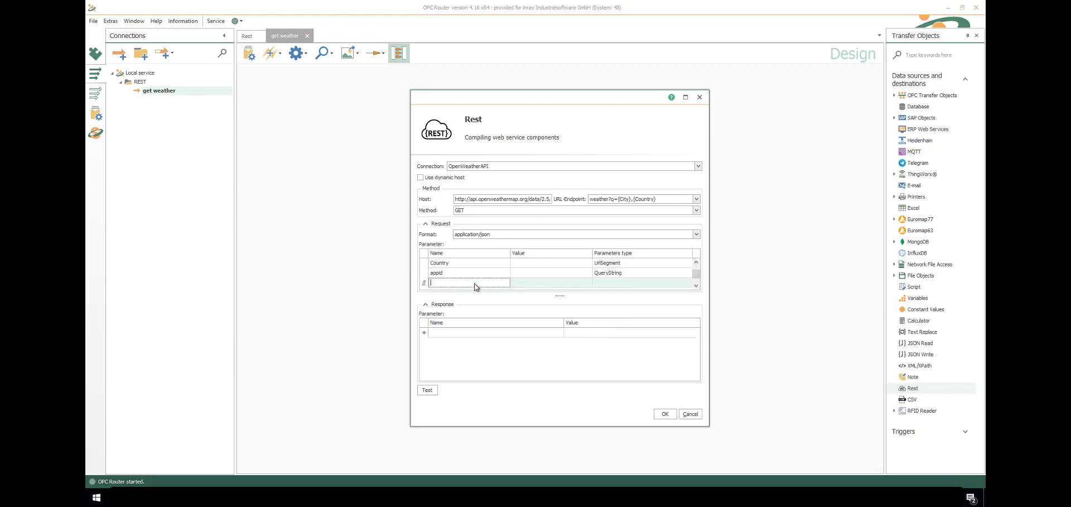
text(units)
key(Tab)
text(metric)
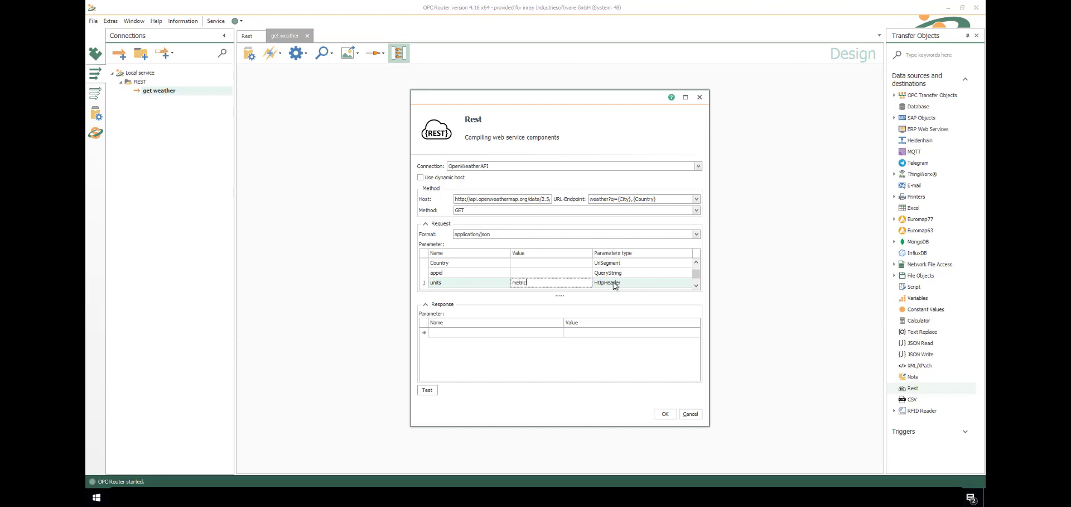
click(615, 283)
click(611, 311)
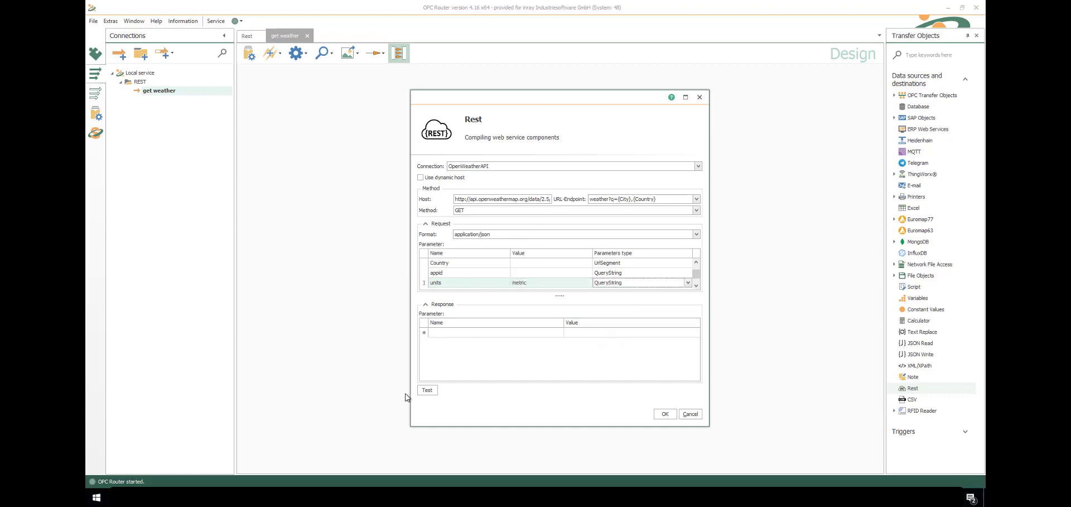
Test the weather request for Schenefeld with the pasted API key as appid, getting a JSON response
click(427, 390)
click(554, 199)
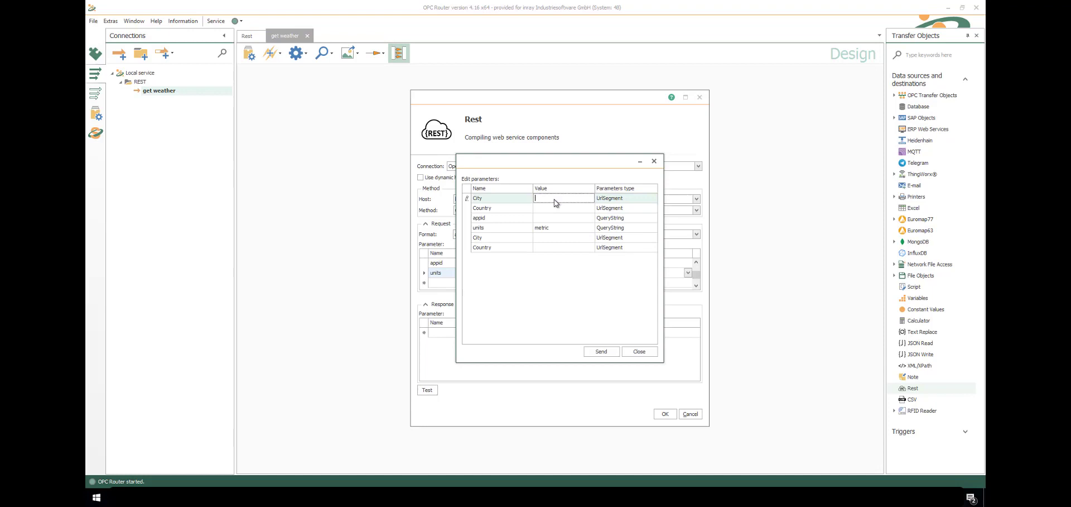
key(Down)
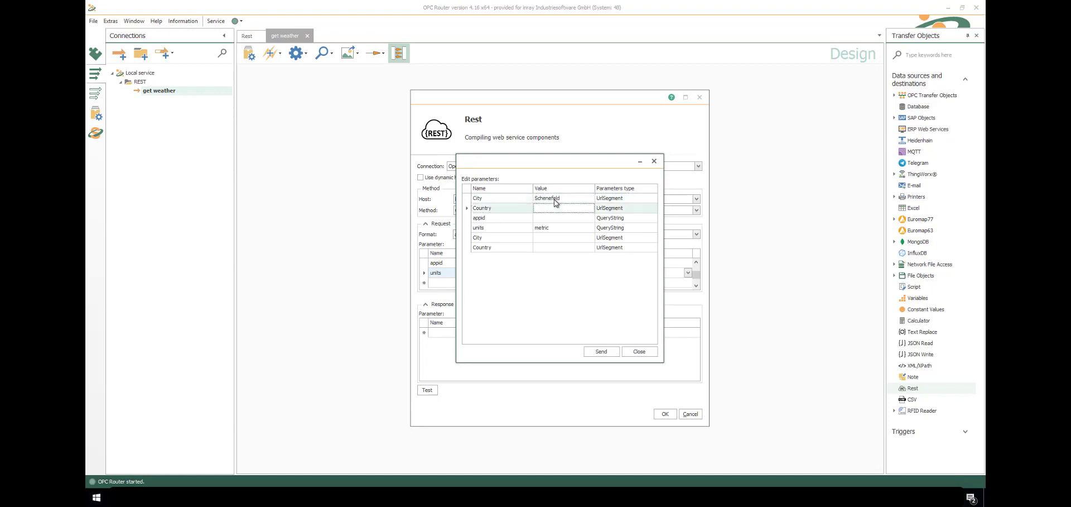
click(547, 216)
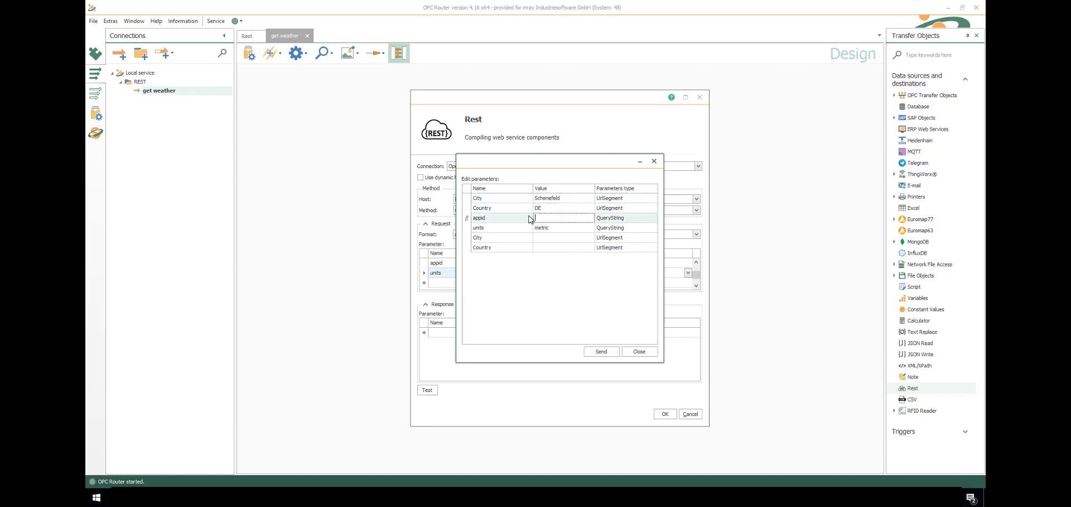
key(ctrl+v)
click(602, 353)
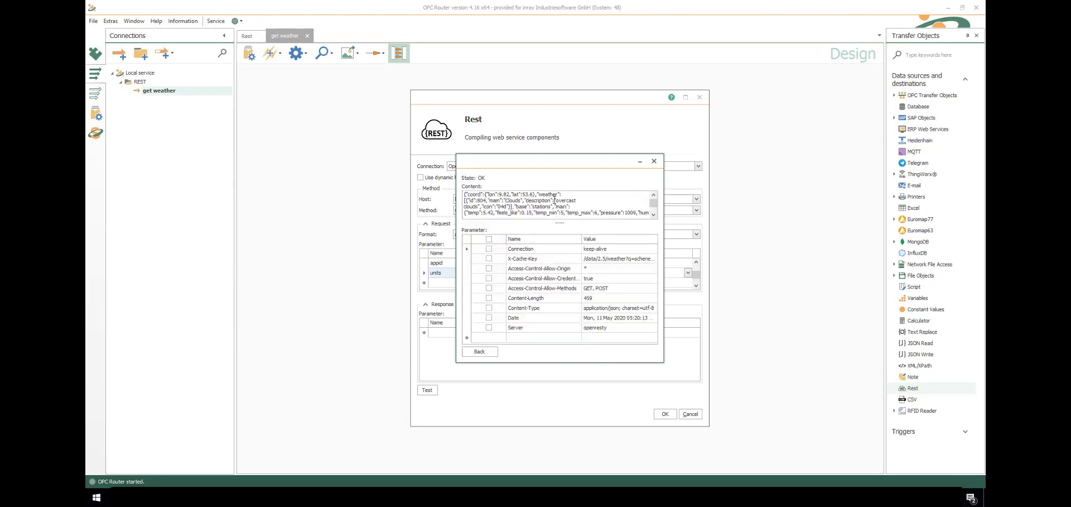
key(ctrl+a)
key(ctrl+c)
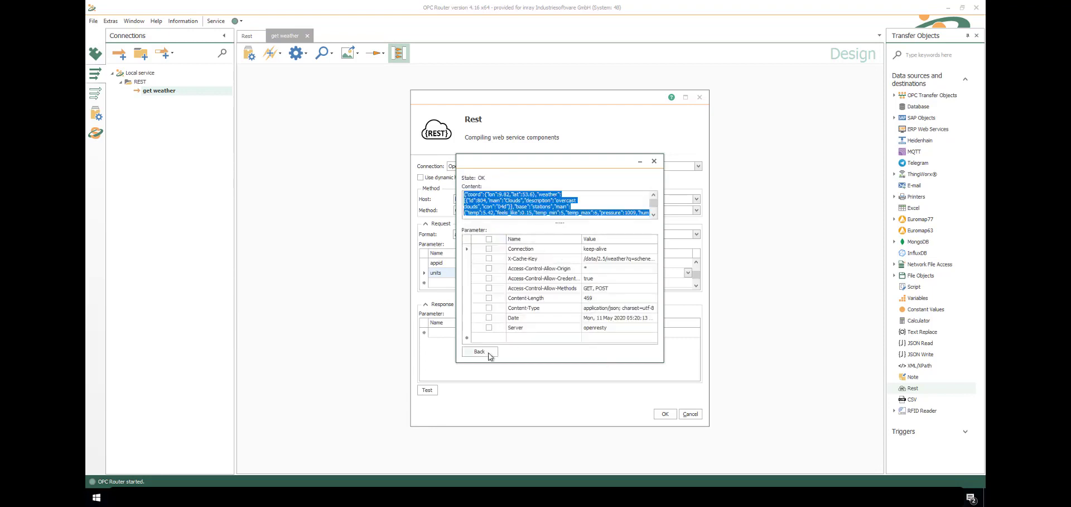
Close the test, discard its parameter values, and confirm the Rest object configuration
click(489, 353)
click(637, 353)
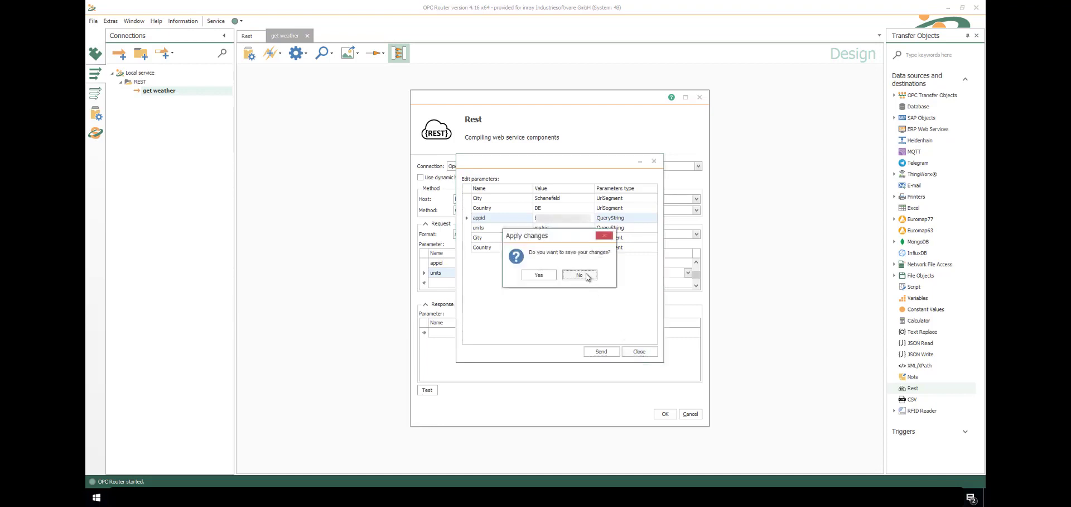
click(579, 275)
click(664, 414)
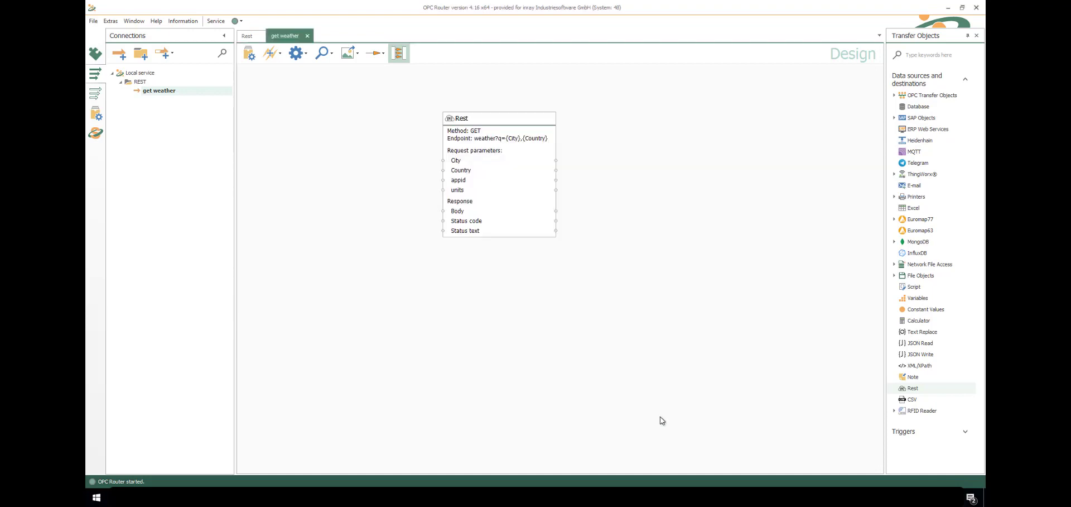
click(466, 212)
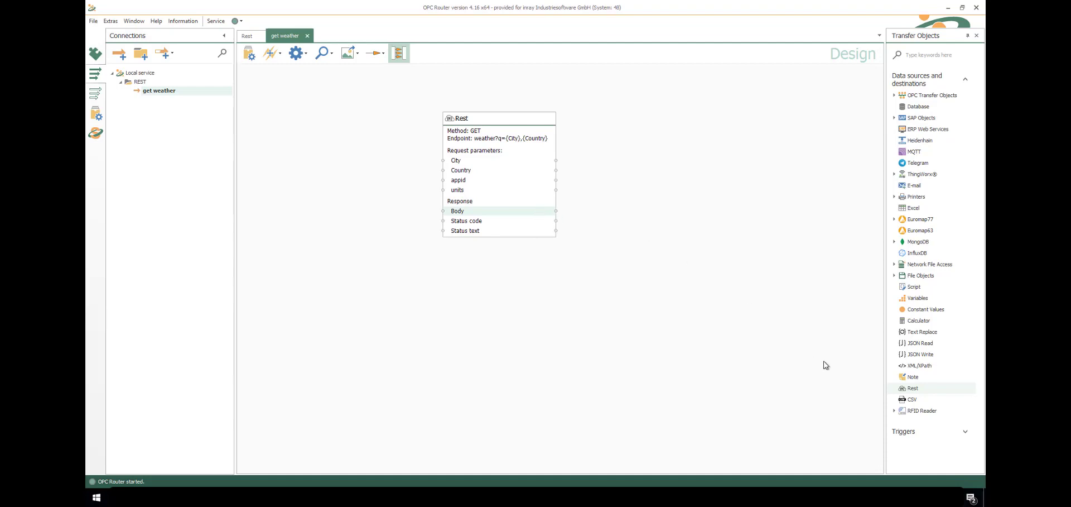
Add a JSON Read step and paste a sample weather JSON response as its document
drag(920, 343, 643, 199)
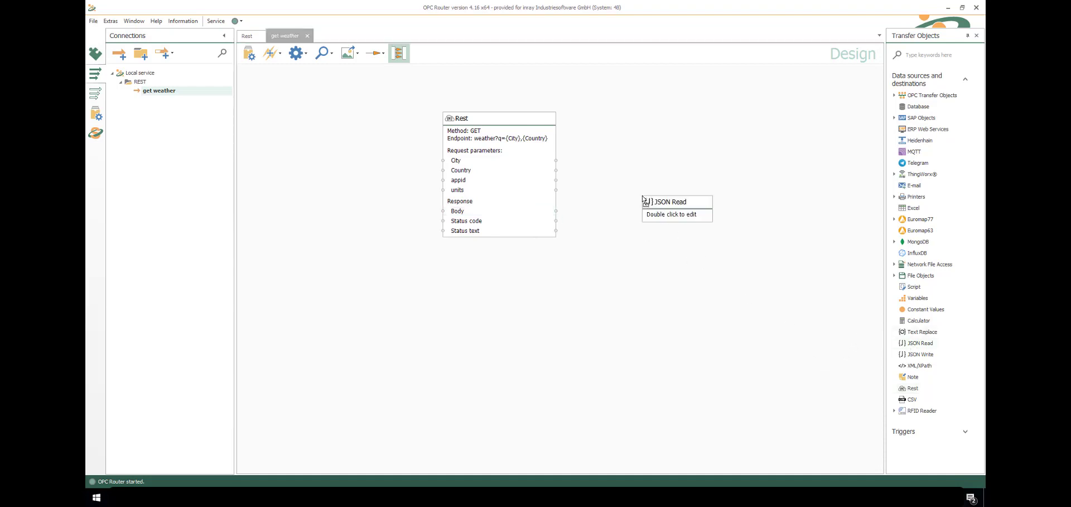
double_click(648, 207)
click(546, 386)
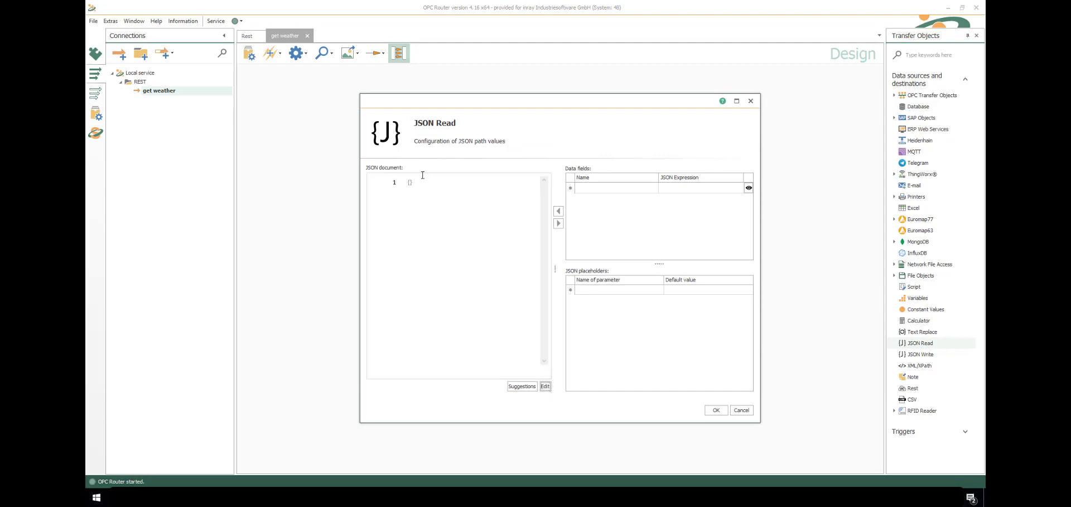
click(402, 184)
key(ctrl+v)
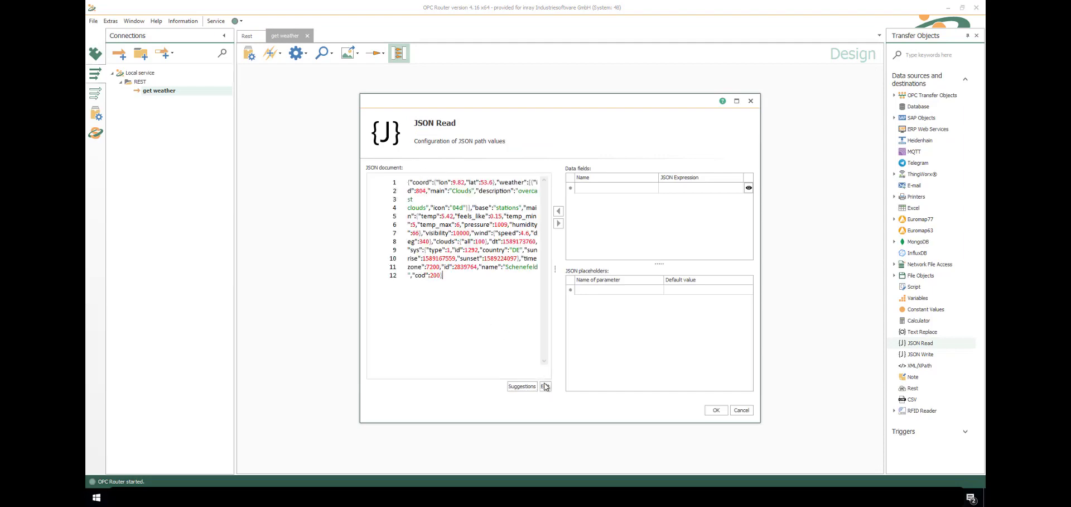
click(545, 386)
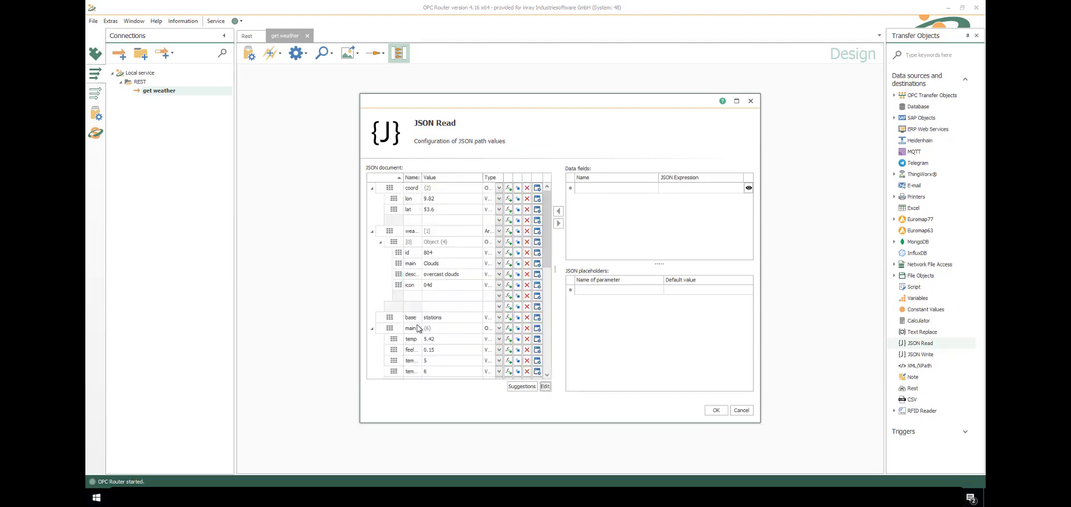
Add description, temp, feels_like, pressure, humidity, wind.speed and wind.deg as data fields
click(509, 274)
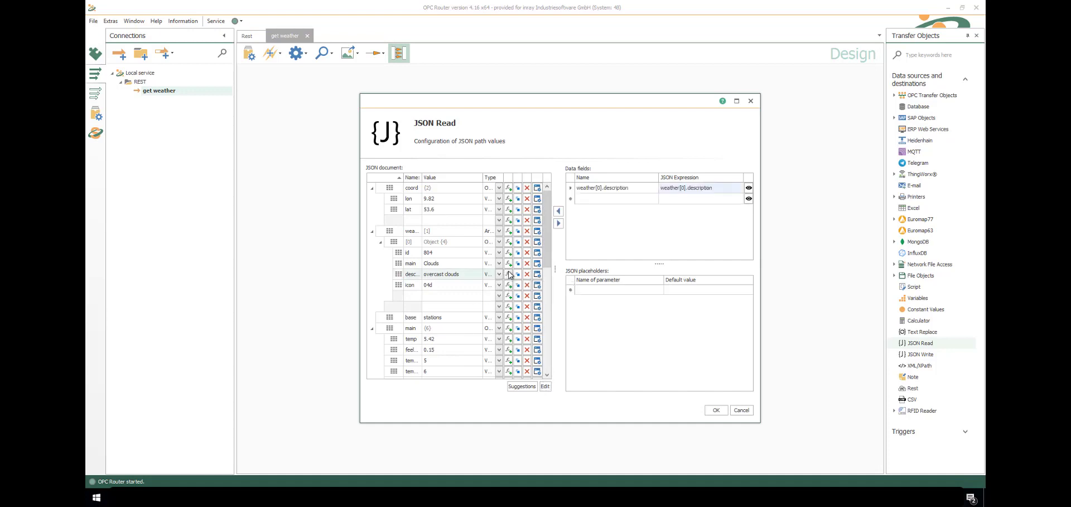
click(509, 339)
click(509, 350)
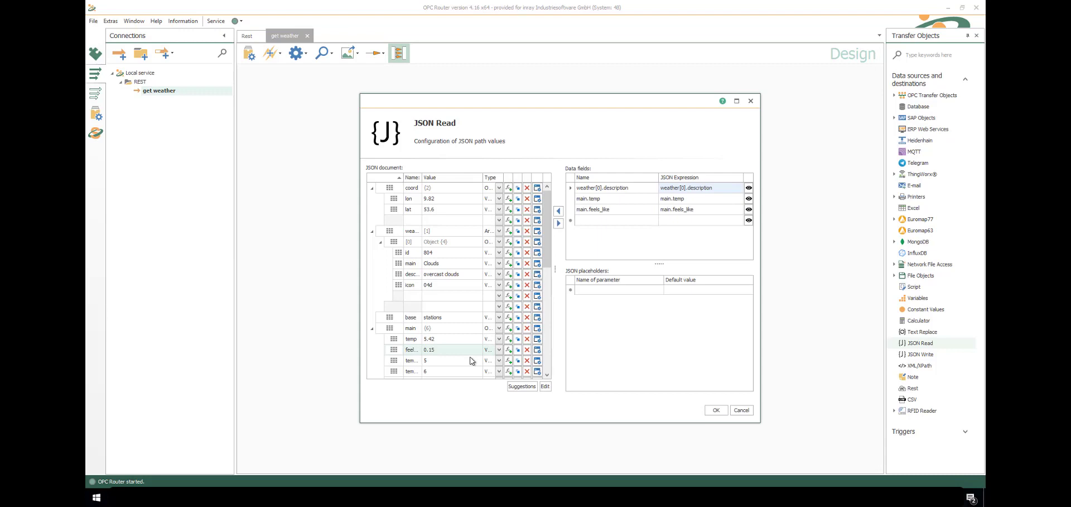
drag(548, 251, 547, 303)
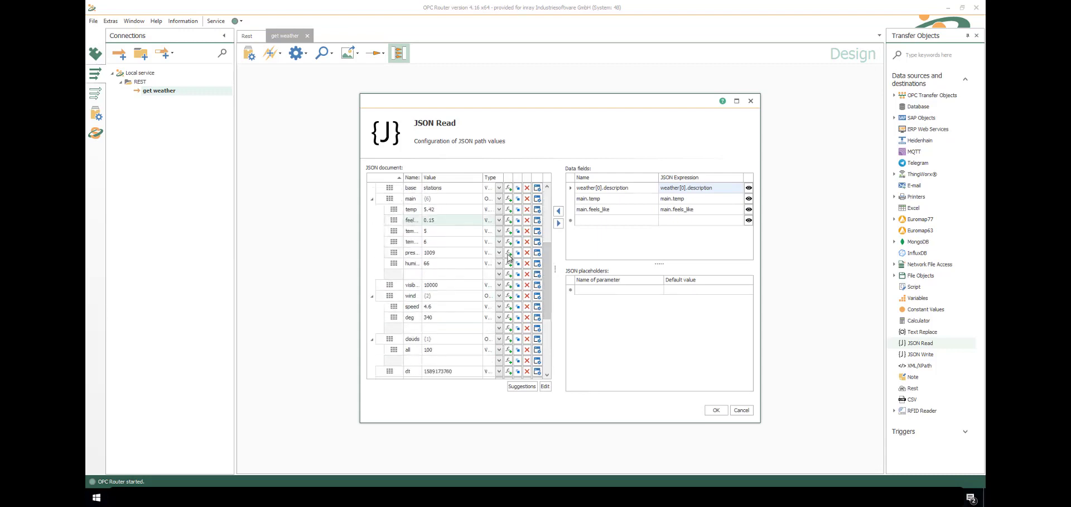
click(509, 252)
click(508, 262)
click(508, 306)
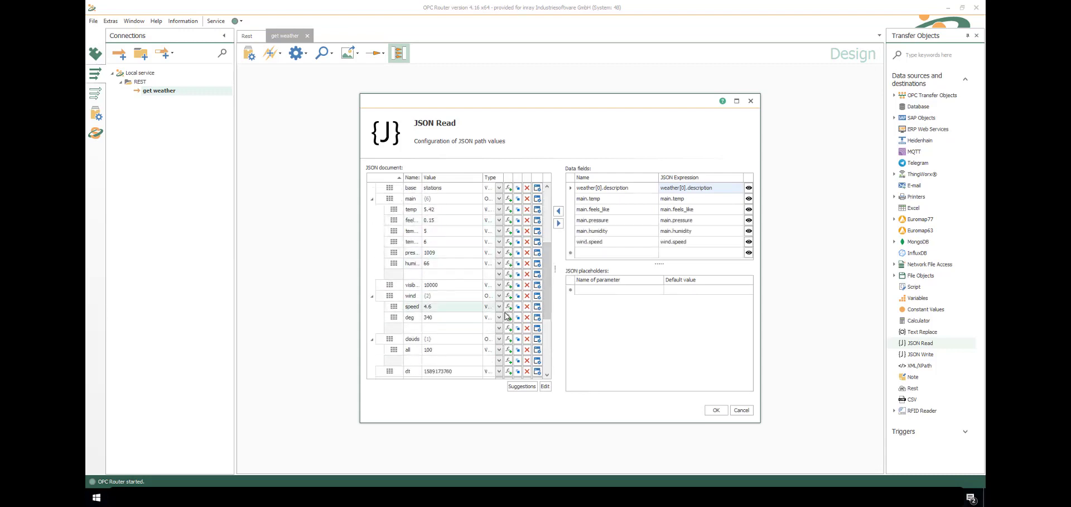
click(508, 317)
click(719, 412)
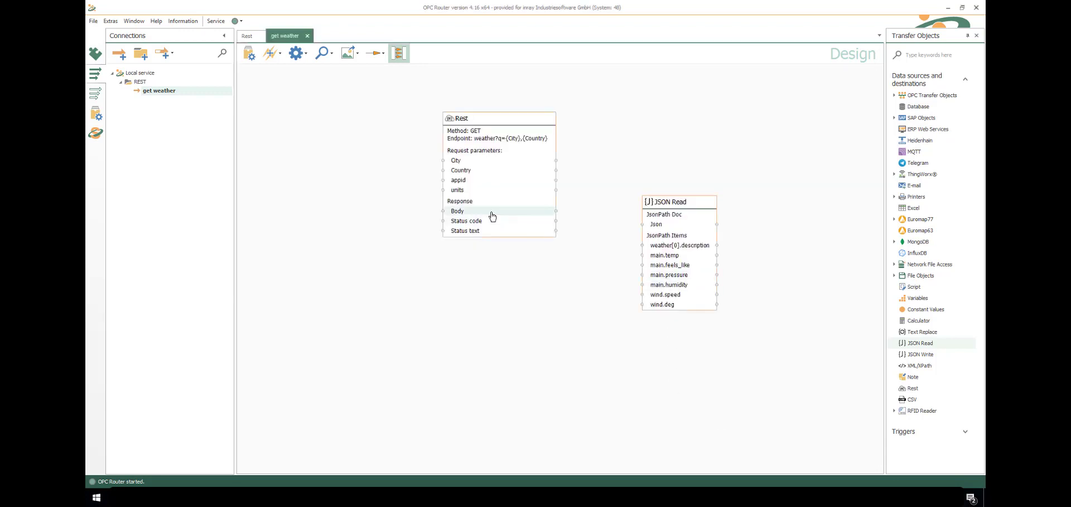
Connect Rest Body to JSON Read's Json input and rename weather[0].description to description
drag(492, 216, 664, 226)
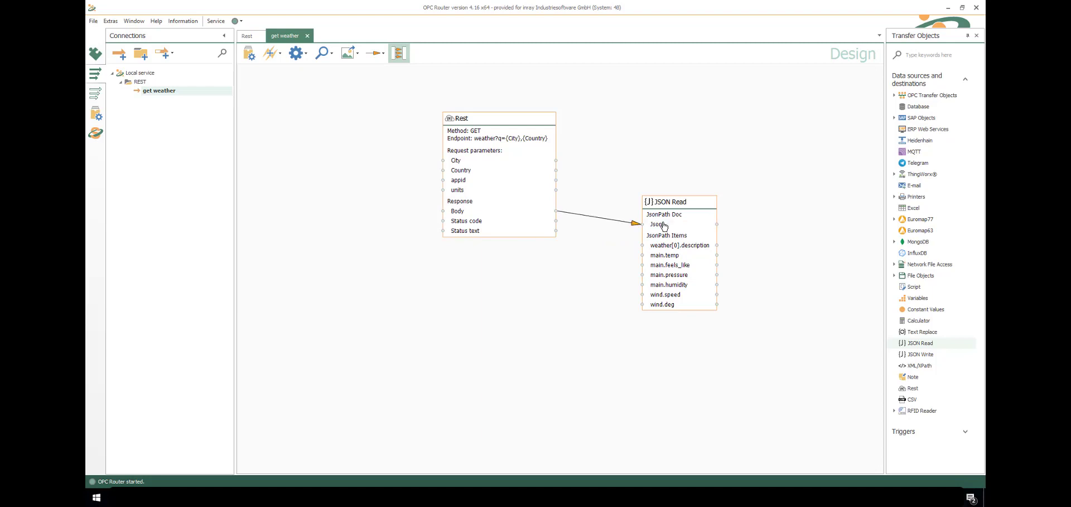
double_click(676, 249)
click(679, 188)
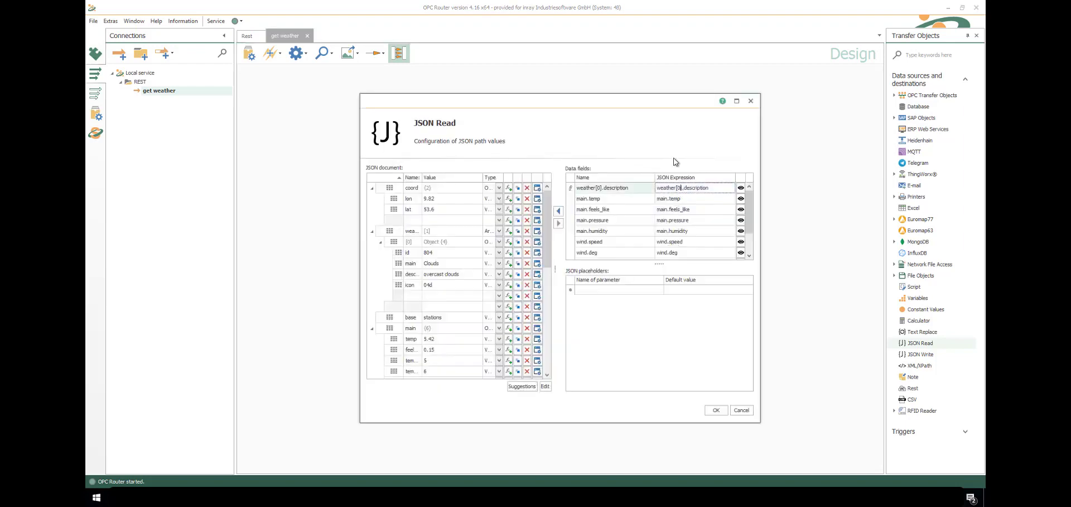
click(606, 188)
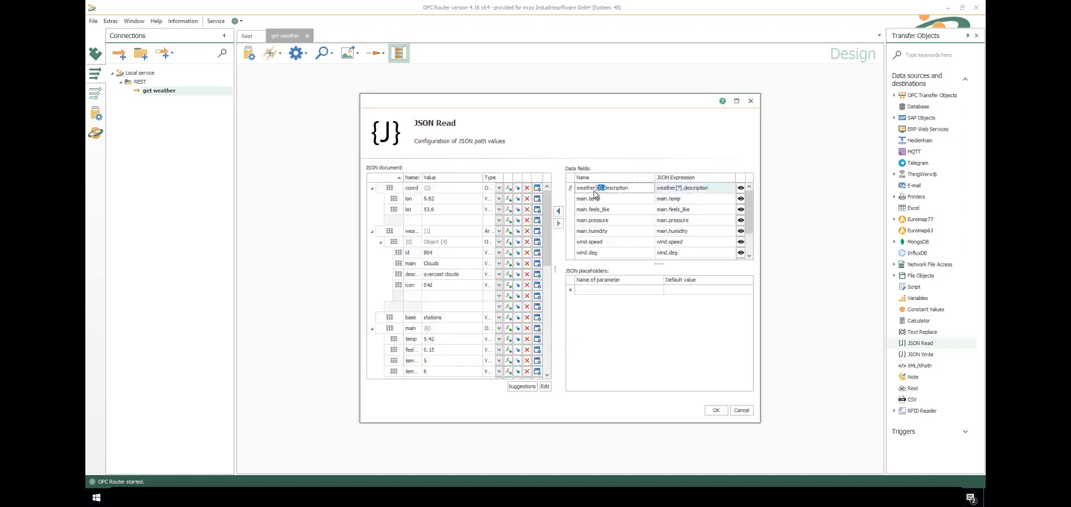
drag(606, 188, 570, 194)
key(BackSpace)
click(715, 412)
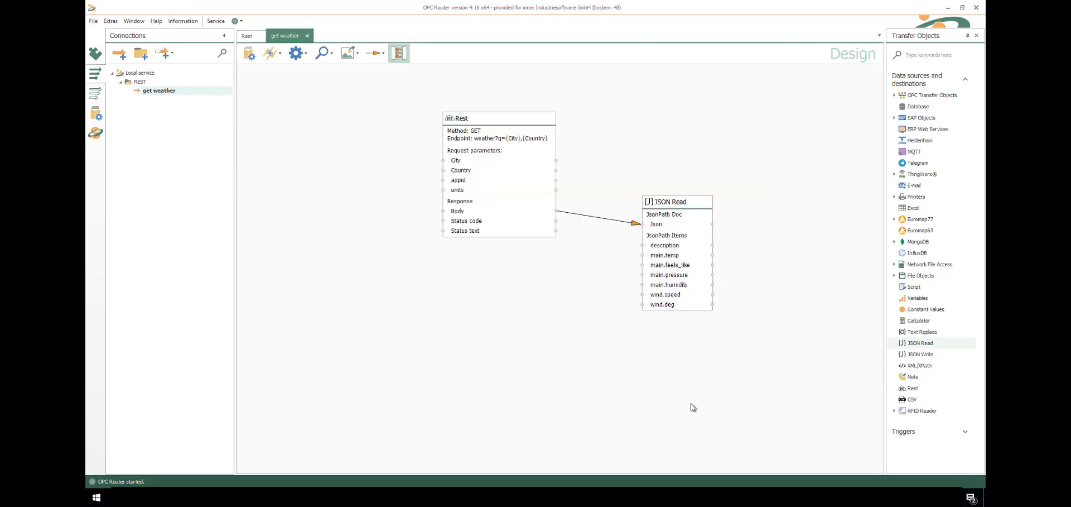
Add a Database step set to Insert into the WeatherData table
drag(918, 106, 777, 240)
double_click(815, 244)
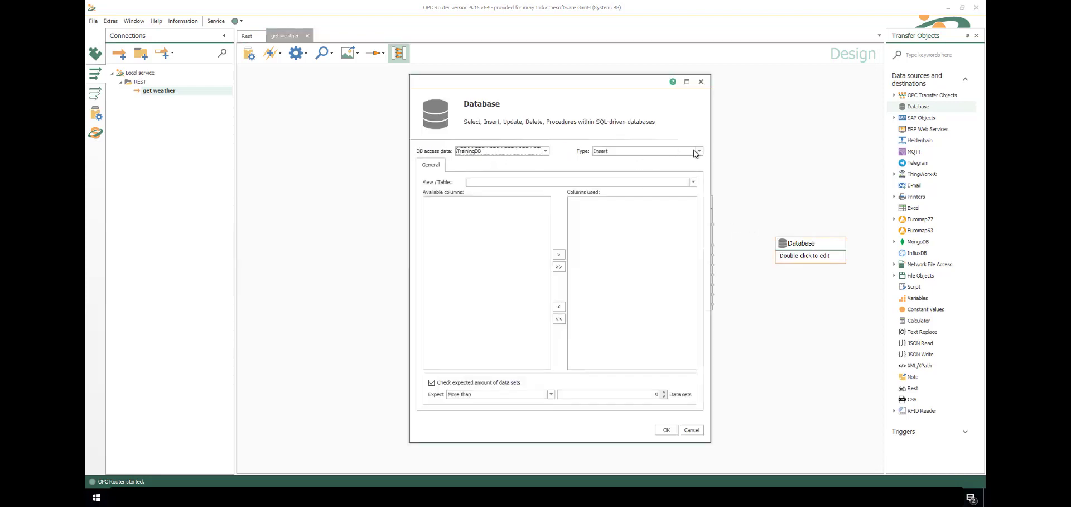
click(698, 151)
click(694, 179)
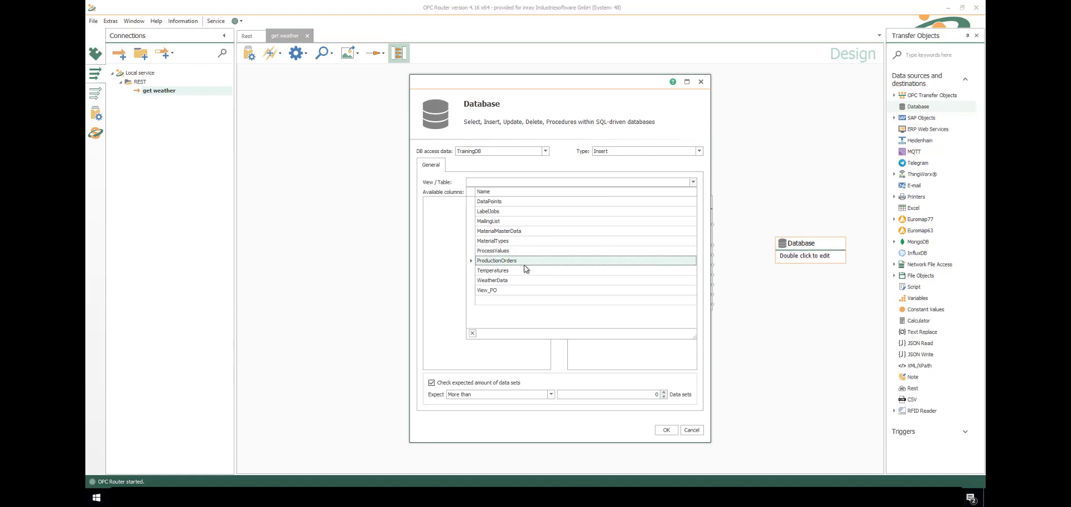
click(523, 283)
Use Country, City, Description, FeelsLike, AirPressure, Humidity, WindSpeed and Temperature columns
double_click(452, 208)
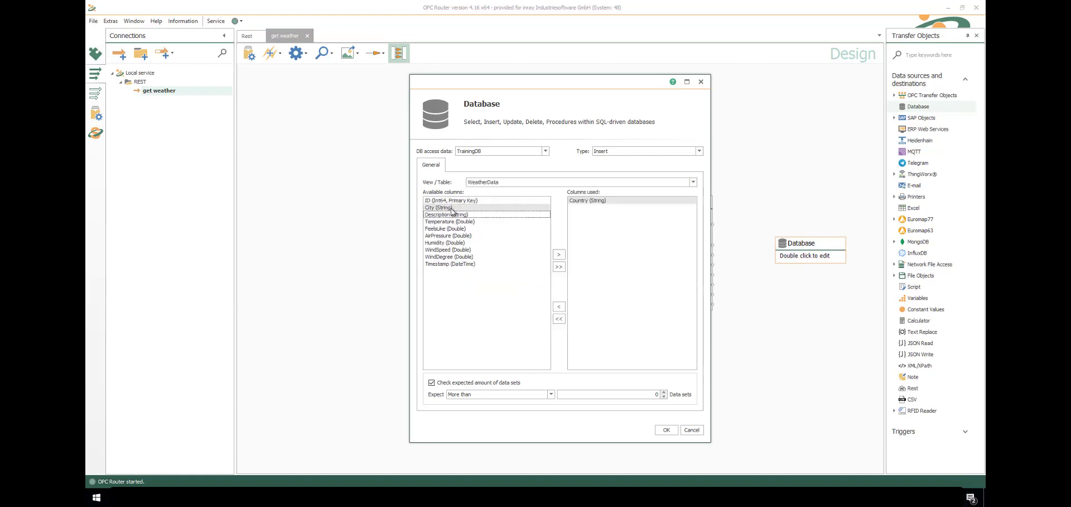
double_click(452, 208)
double_click(452, 207)
double_click(452, 208)
double_click(452, 209)
double_click(452, 209)
double_click(452, 209)
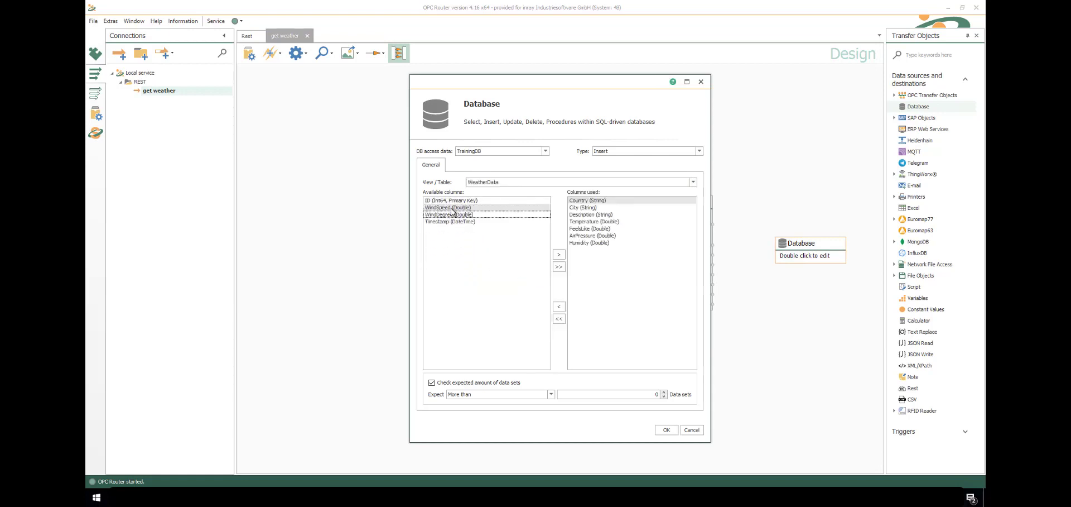
double_click(452, 209)
double_click(452, 209)
double_click(452, 208)
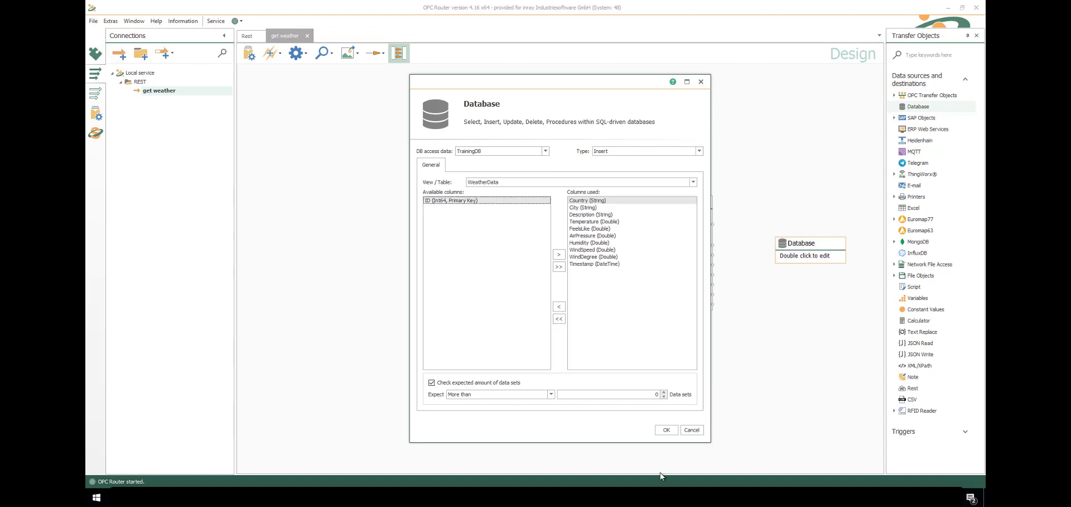
Link description, temp, pressure, humidity and wind speed to their WeatherData columns, then add Constant Values
click(666, 430)
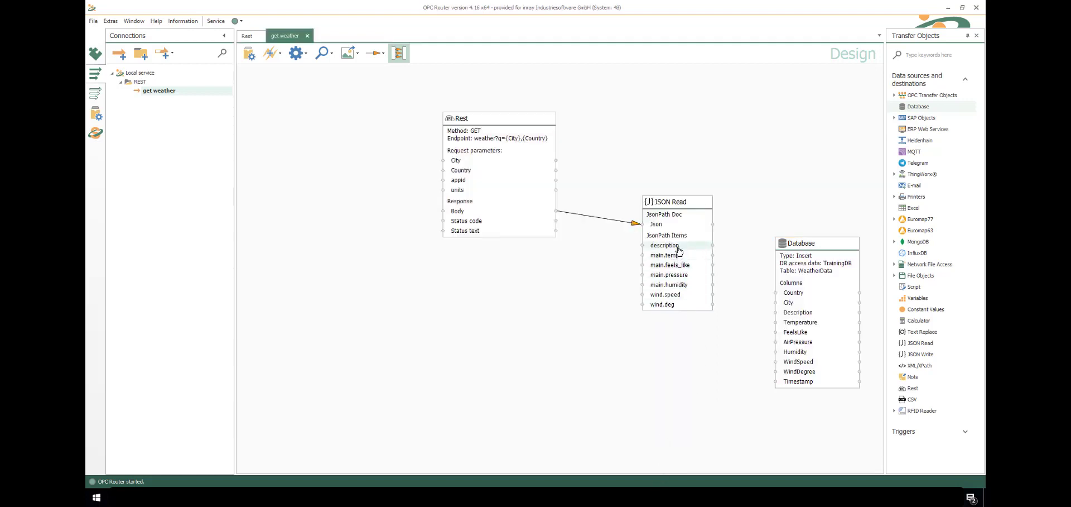
drag(679, 247, 804, 323)
drag(677, 266, 795, 332)
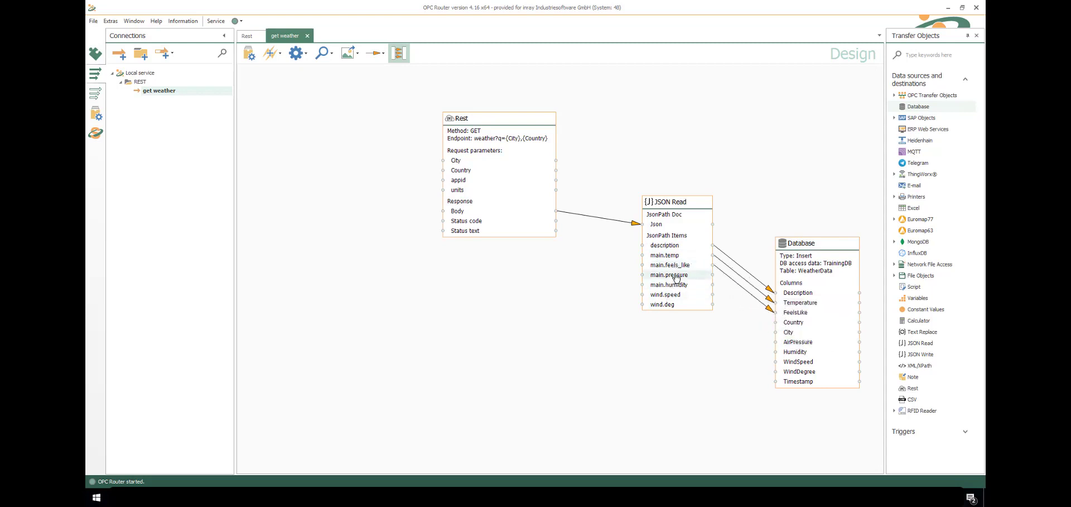
drag(678, 275, 793, 342)
drag(732, 319, 796, 352)
drag(666, 294, 801, 378)
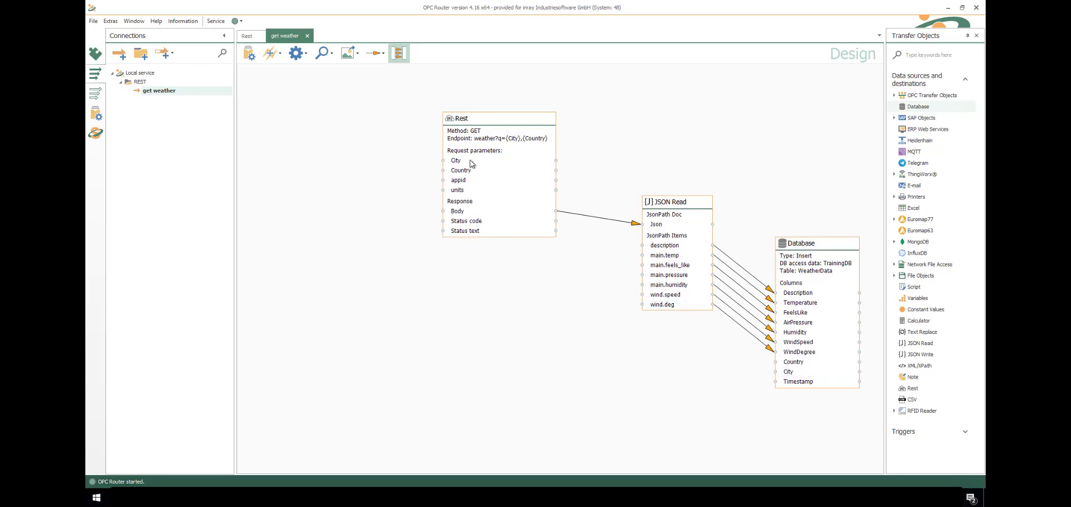
drag(922, 310, 276, 220)
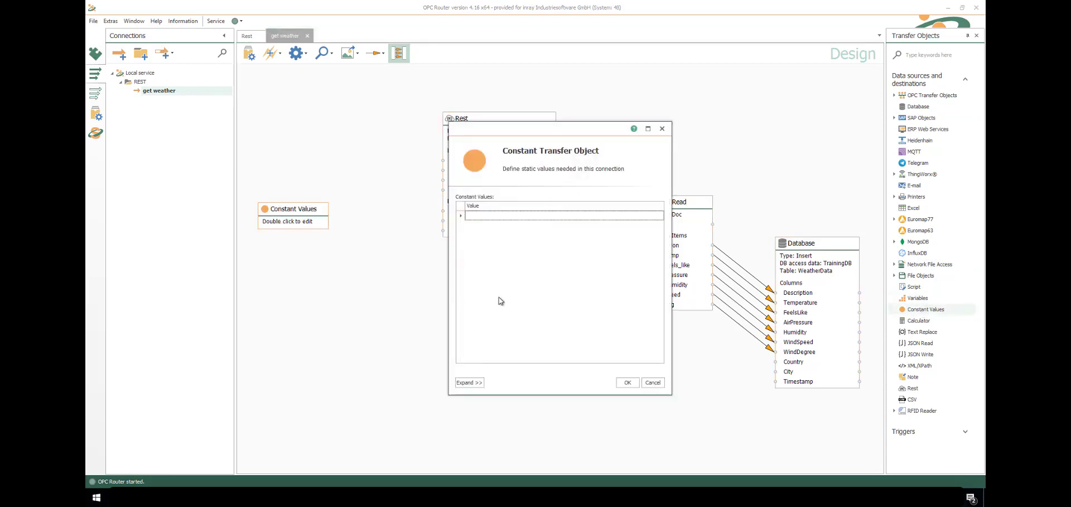
Enter constants Schenefeld, DE, metric and the API key, then place the Constant Values object
drag(558, 128, 323, 162)
click(245, 251)
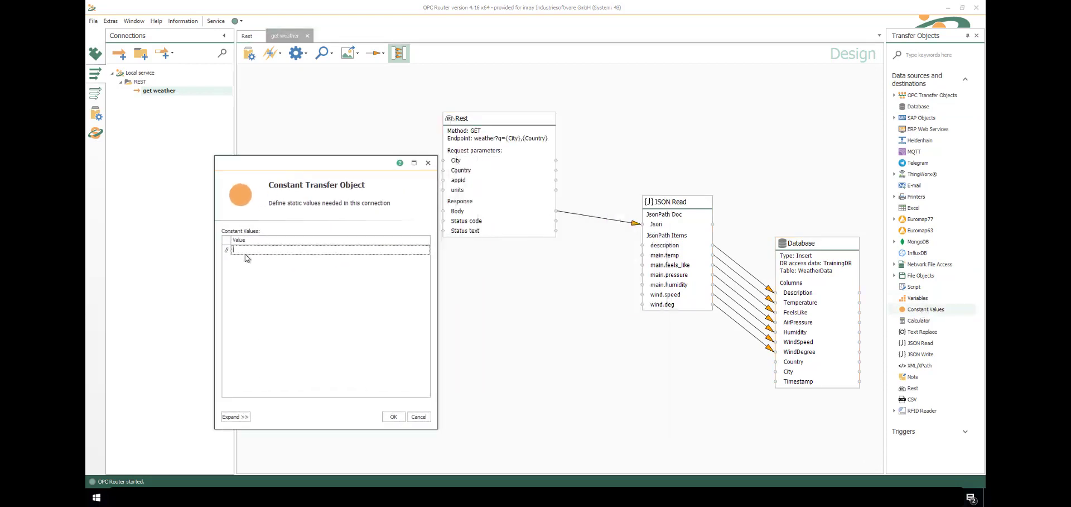
text(Schenefeld)
key(Return)
text(DE)
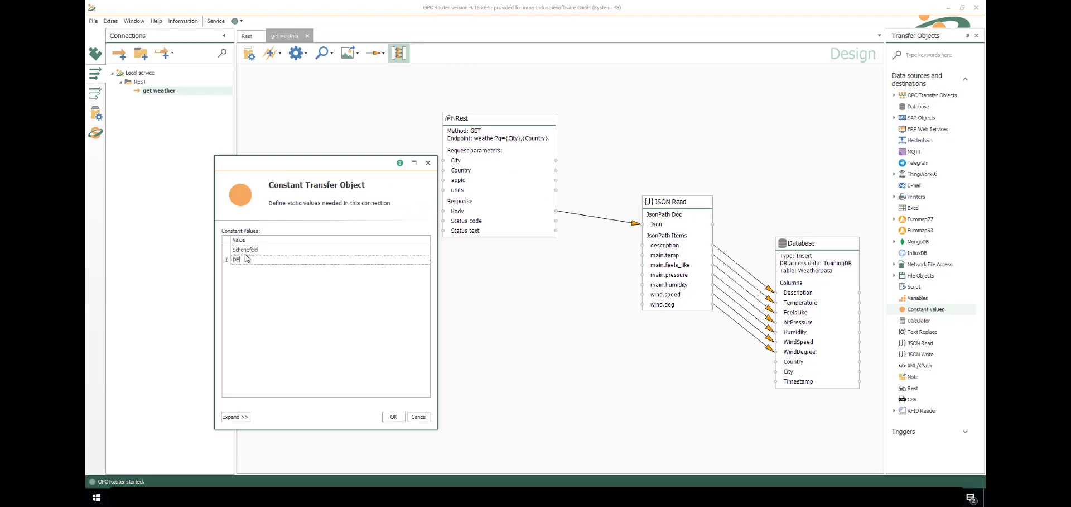
key(Return)
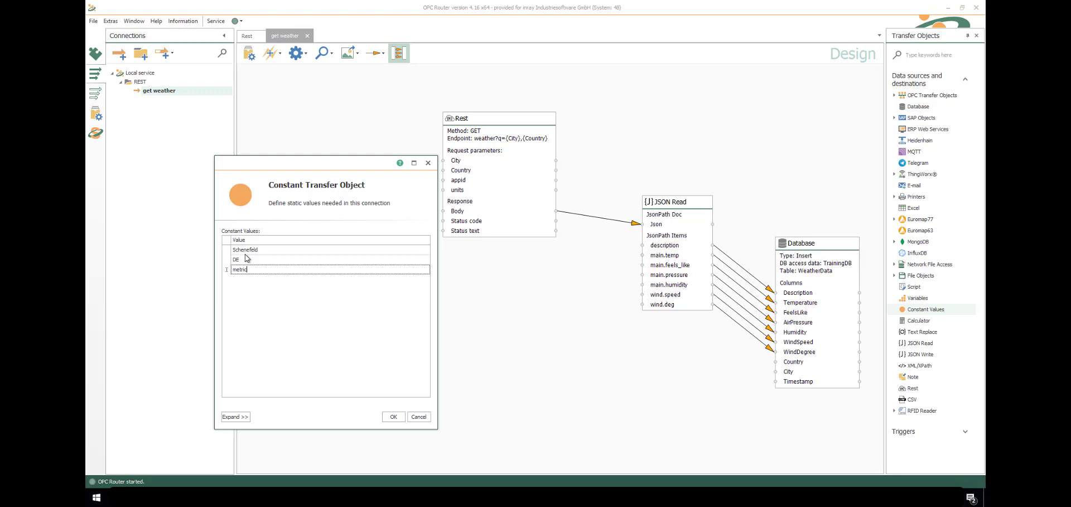
key(Return)
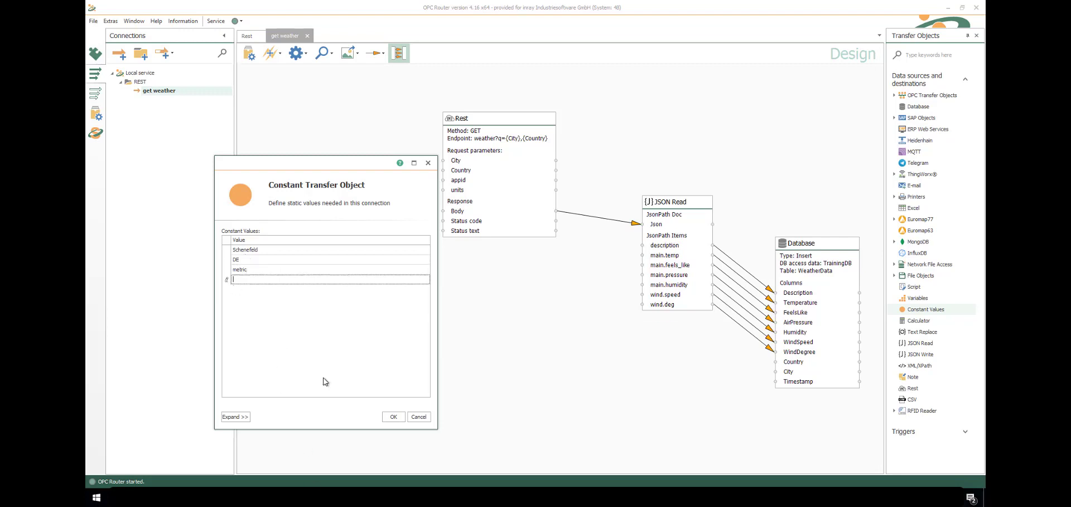
key(ctrl+v)
click(392, 416)
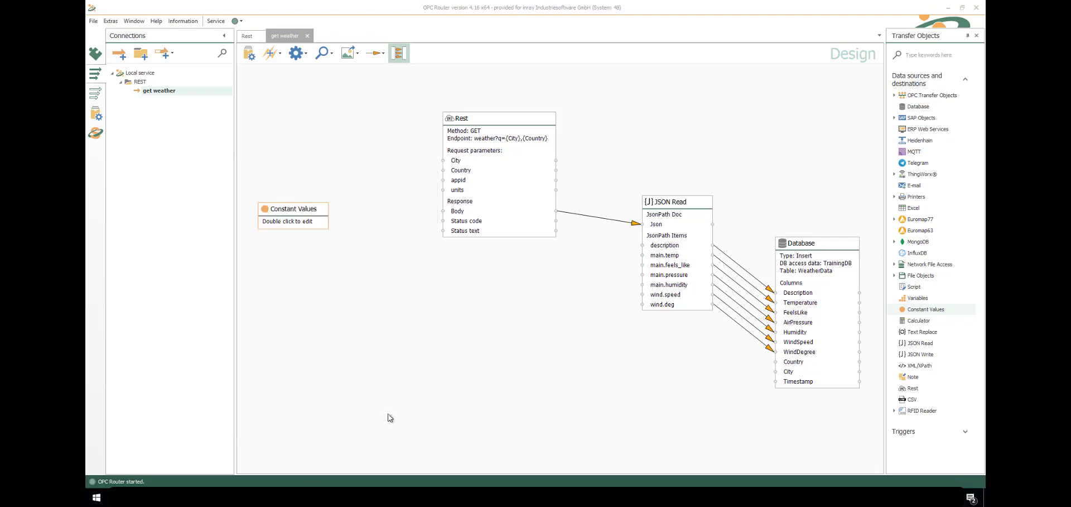
Wire the Schenefeld, DE, metric and API key constants to Rest's City, Country, units and appid
drag(371, 224, 445, 161)
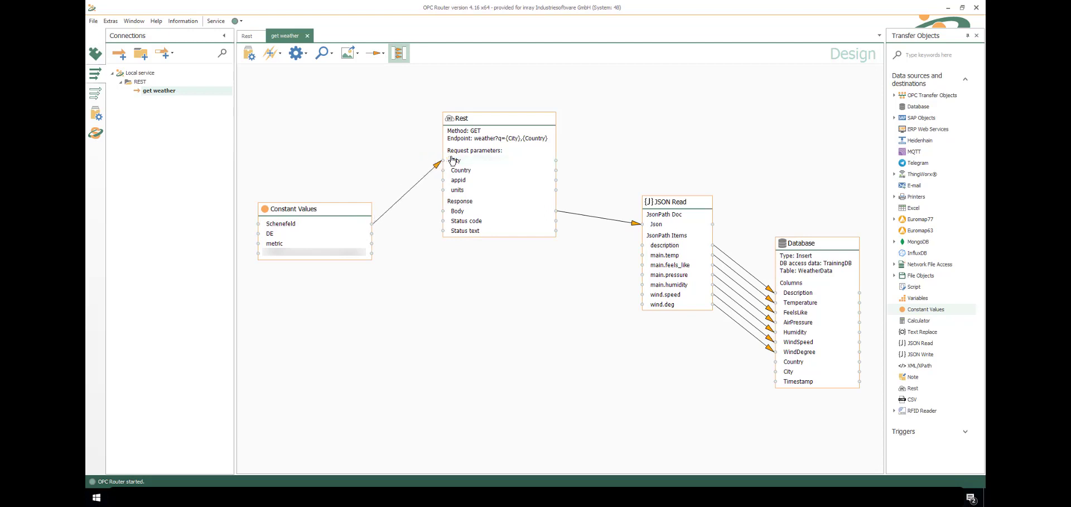
drag(336, 233, 444, 170)
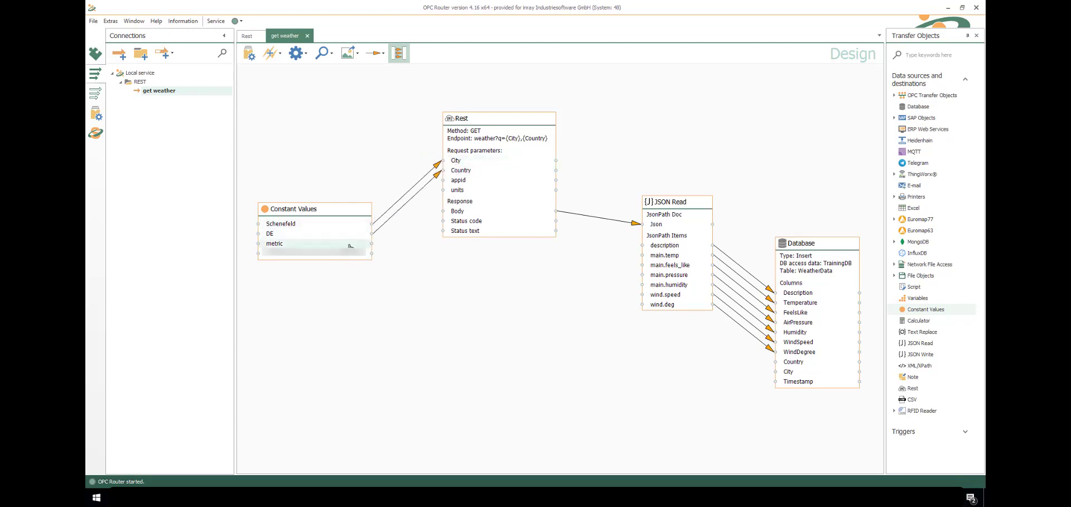
drag(346, 244, 445, 189)
drag(360, 257, 444, 190)
Wire Schenefeld and DE to the Database City and Country columns, then add a Variables object
drag(294, 224, 776, 371)
drag(295, 228, 797, 381)
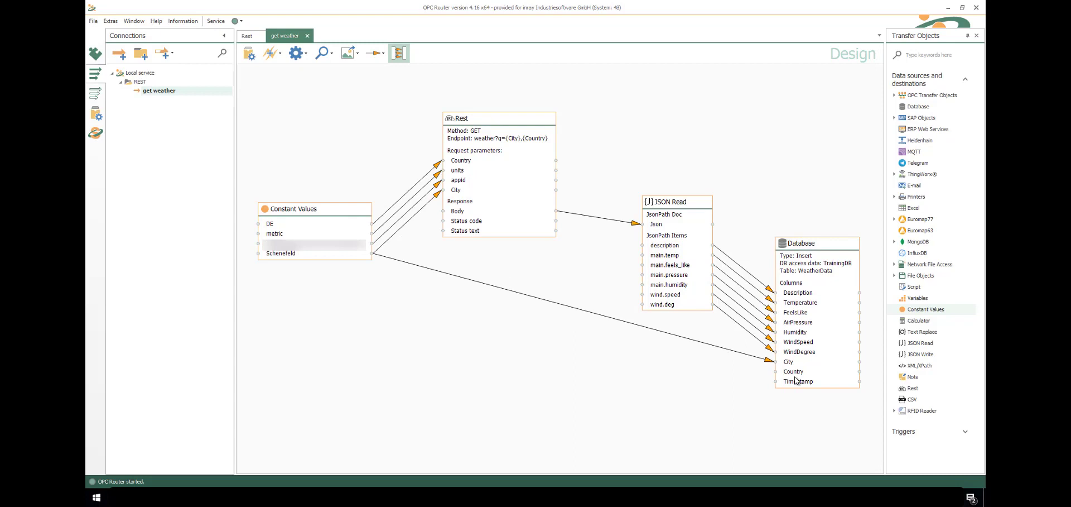
drag(265, 224, 805, 376)
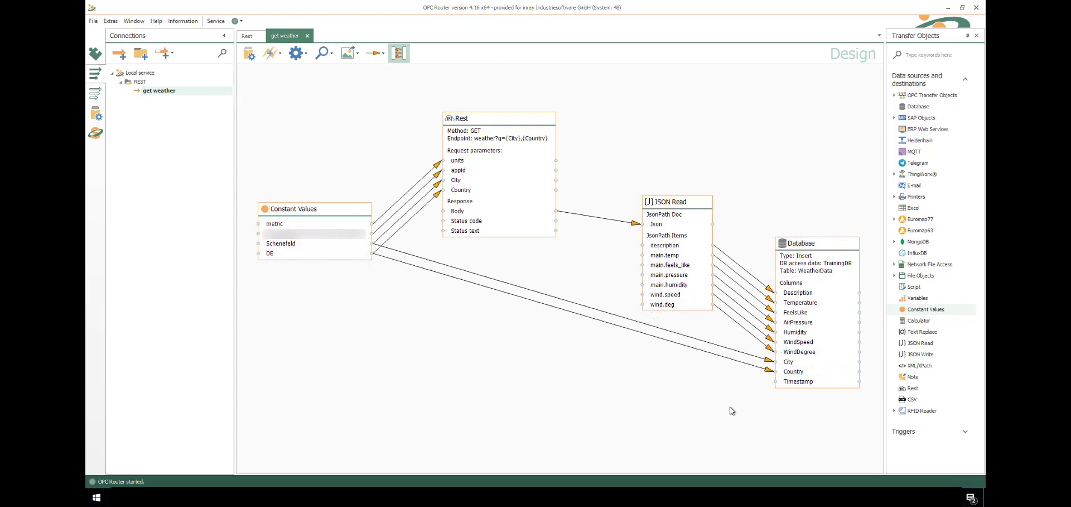
drag(914, 298, 451, 346)
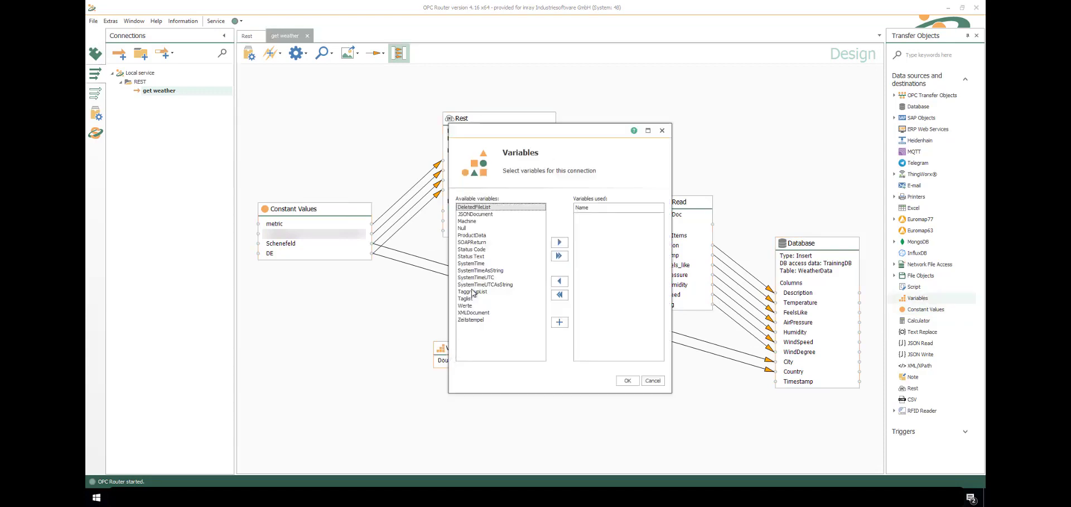
Pick the SystemTimeUTC variable and link it to the Database Timestamp column
click(476, 278)
click(627, 380)
drag(474, 364, 793, 384)
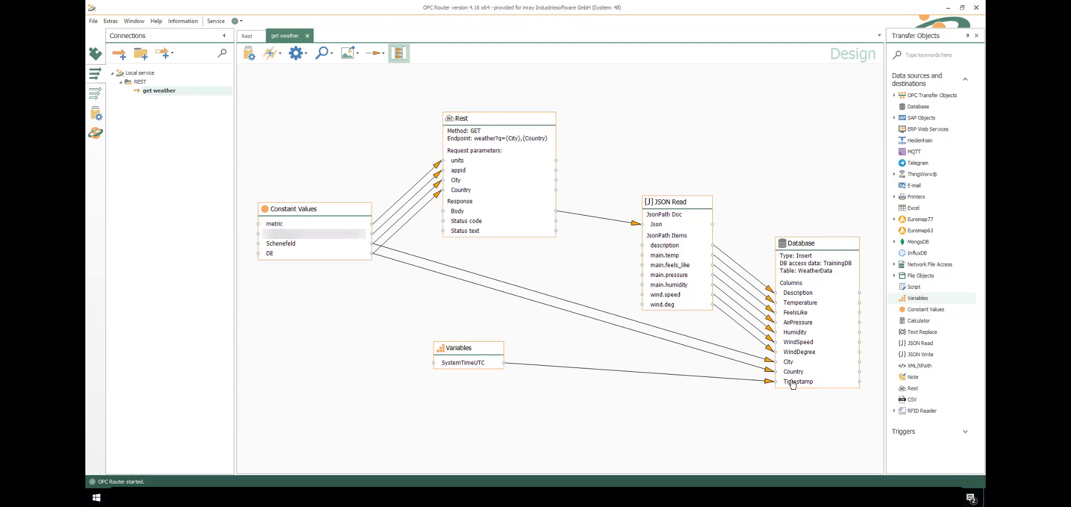
Add a Time trigger to the connection with a 5-second interval
click(965, 431)
drag(923, 295, 309, 107)
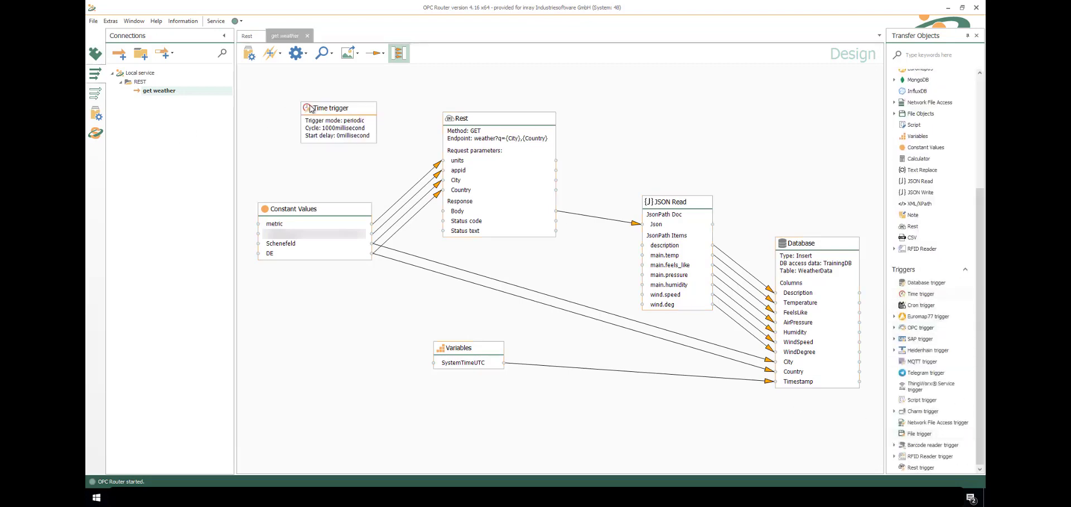
text(5)
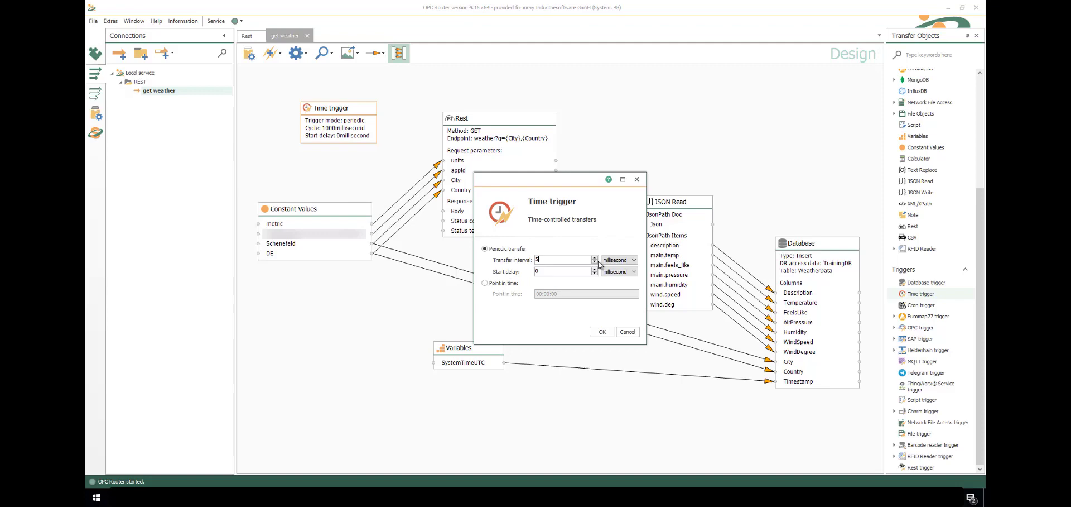
click(602, 260)
click(617, 279)
click(608, 332)
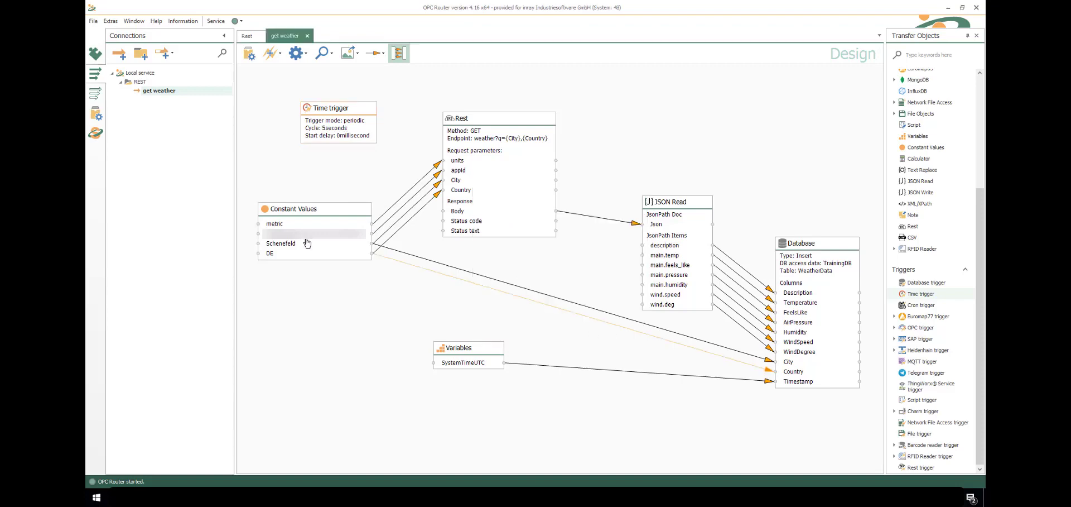
Set the get weather connection productive and show its runtime status with transfer timings
click(248, 53)
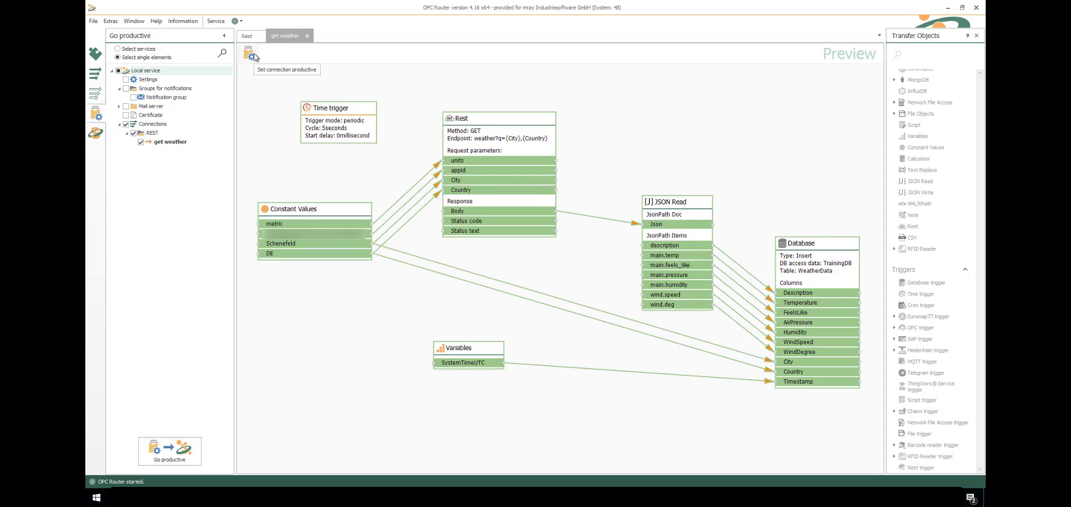
click(250, 55)
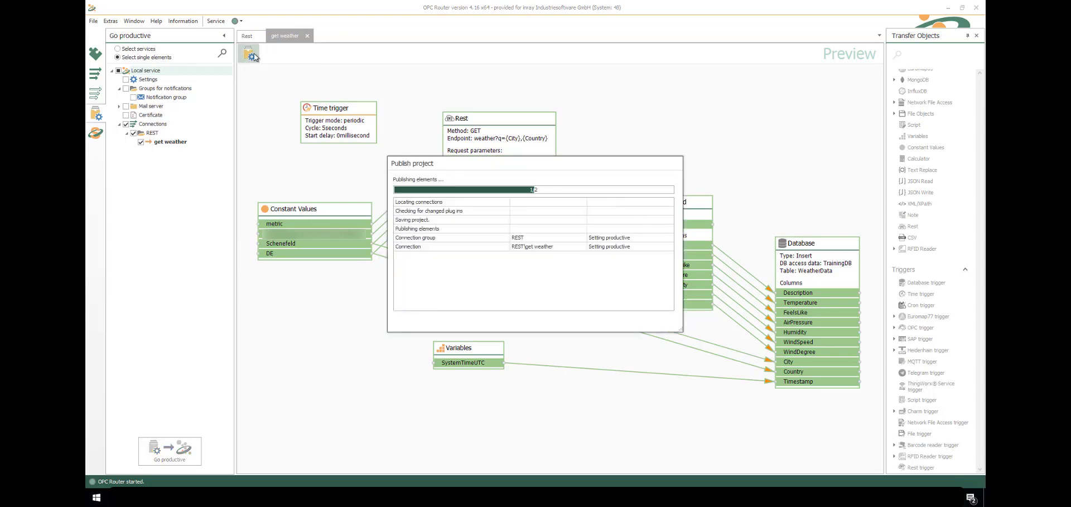
click(96, 134)
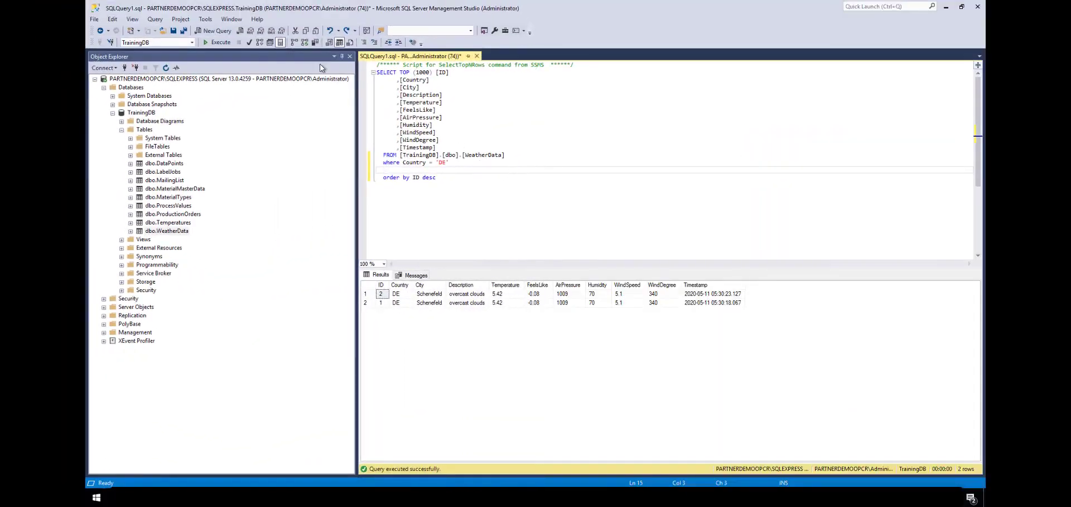
Execute the WeatherData SELECT twice to see new Schenefeld rows appear
click(220, 43)
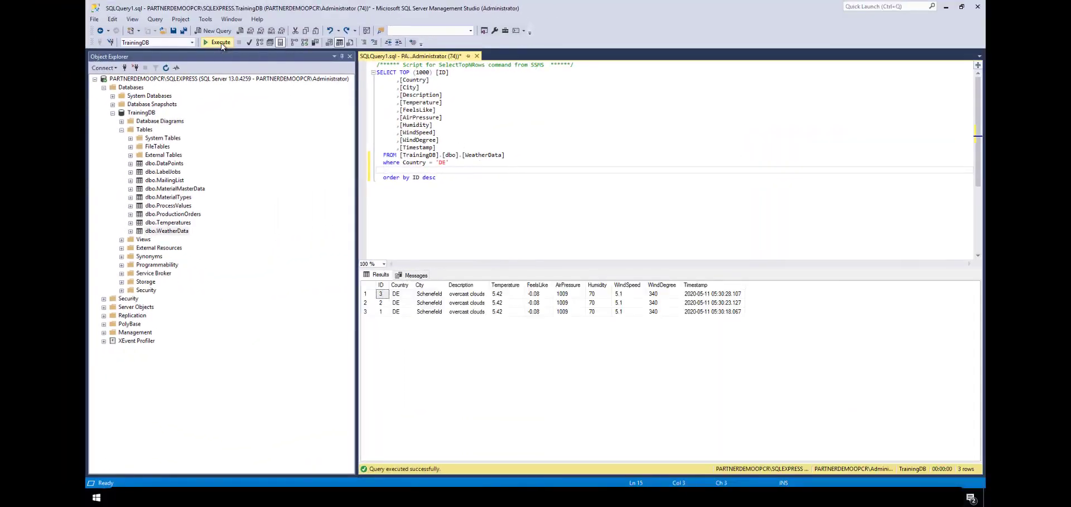
click(222, 45)
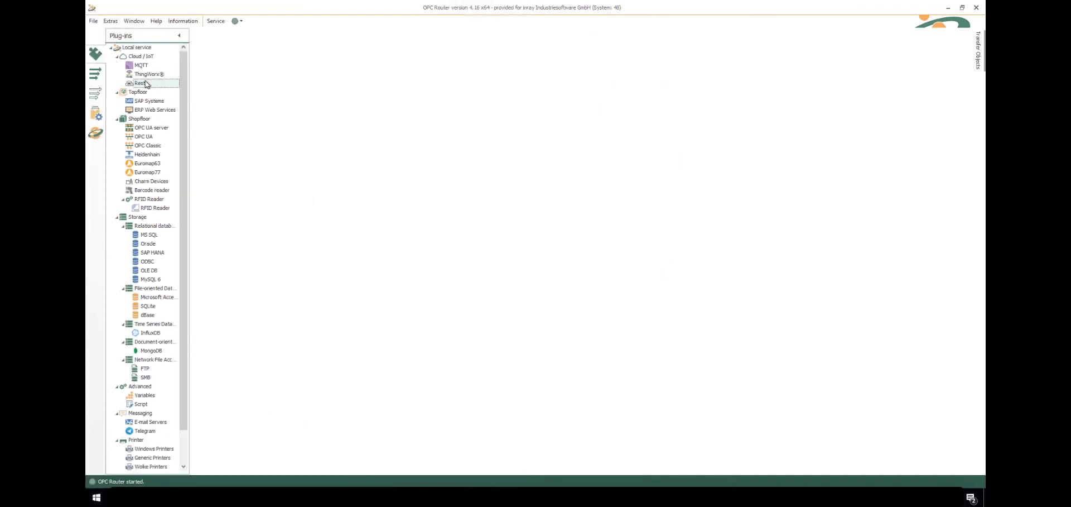
Review the OPCRouterAsARESTService settings under the Rest plug-in's REST APIs and close them unchanged
click(260, 87)
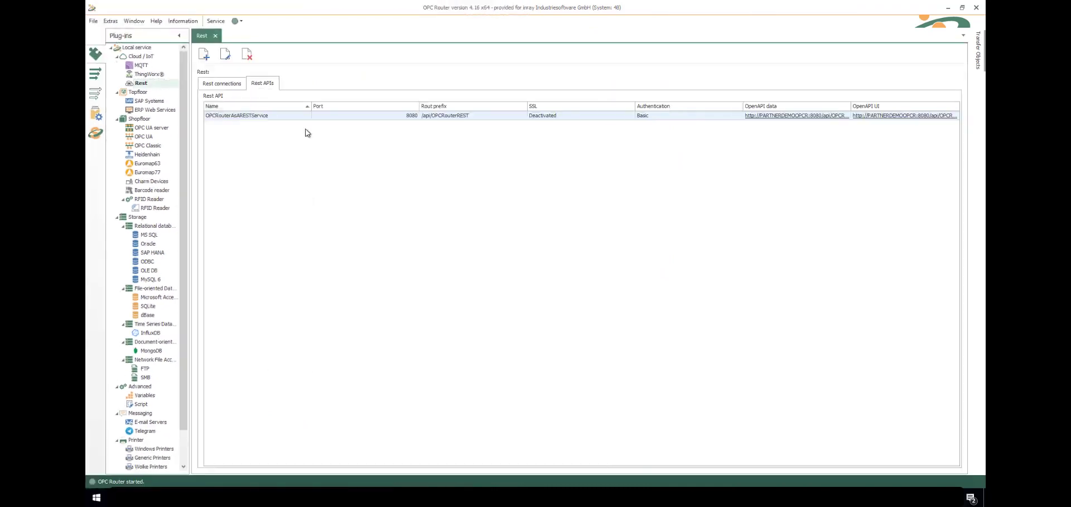
double_click(327, 116)
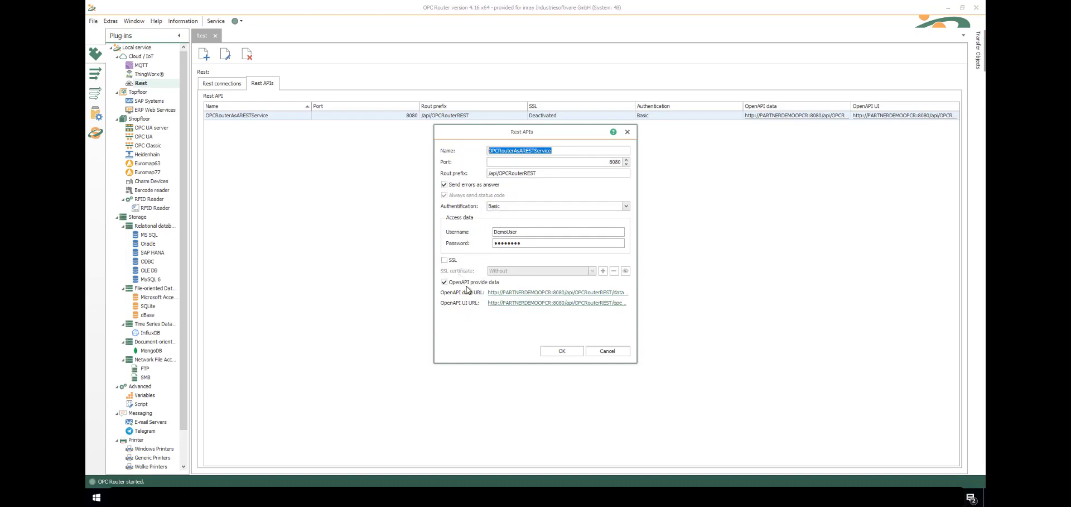
click(556, 352)
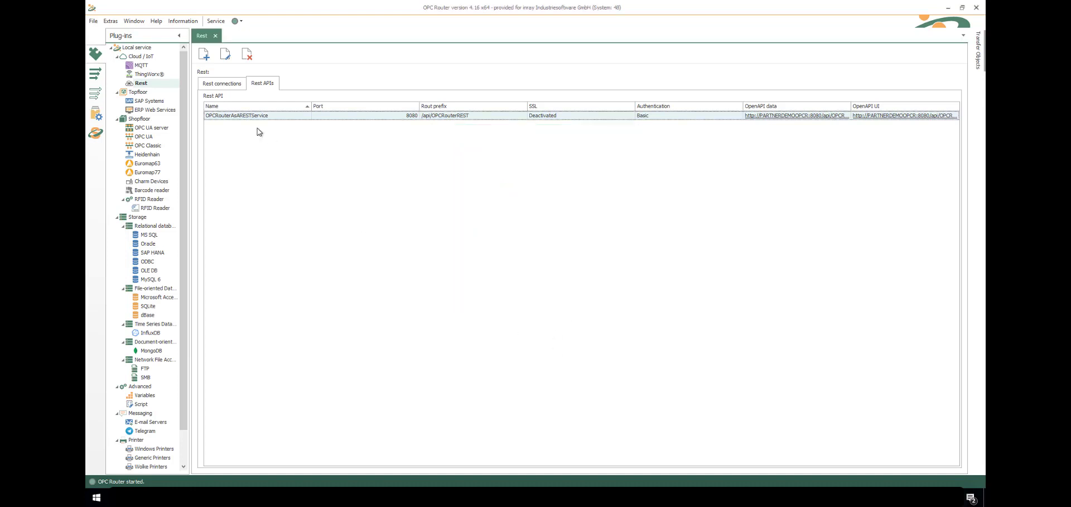
From the runtime status overview, launch the service's OpenAPI UI address
click(90, 113)
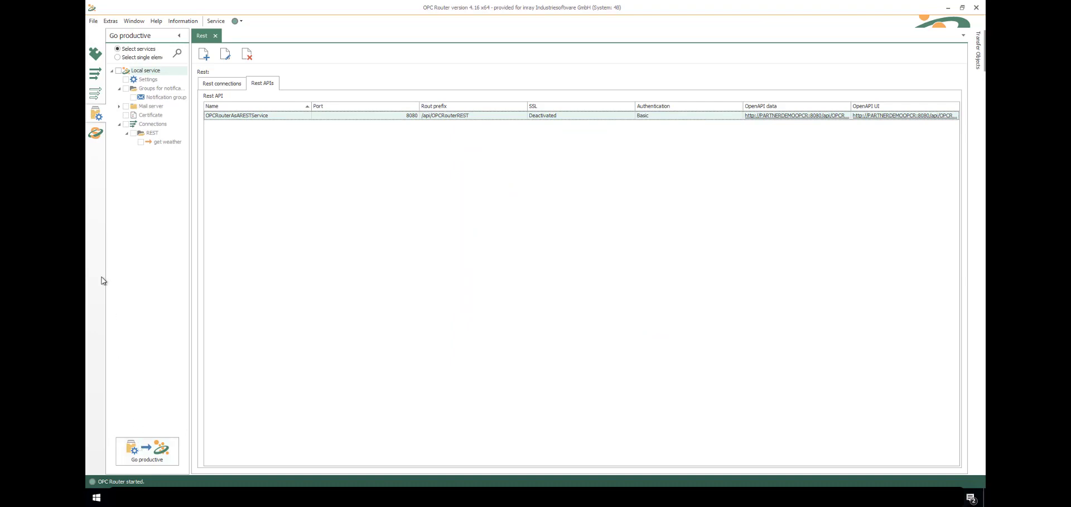
click(94, 135)
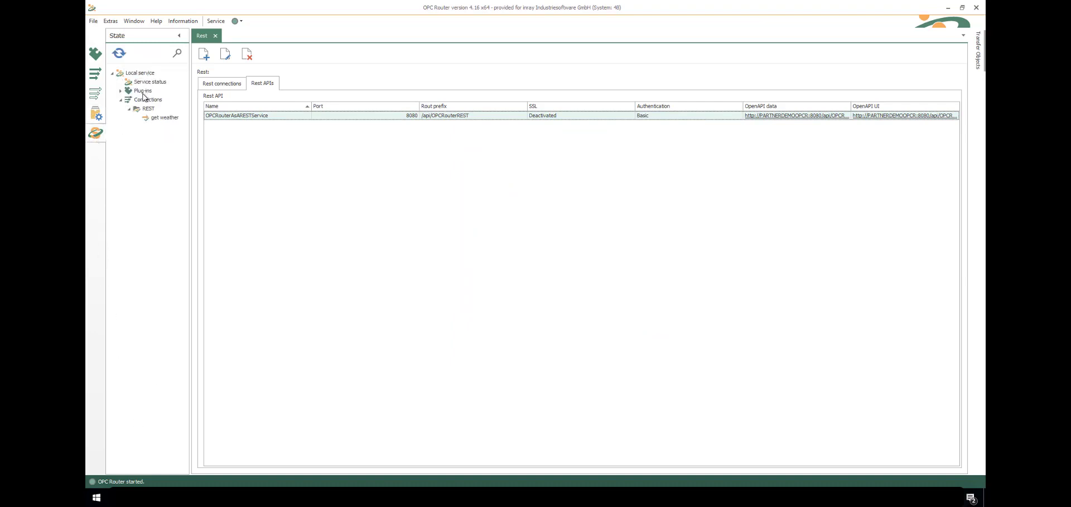
click(882, 116)
Open the OpenAPI UI link in Google Chrome just this once
click(506, 237)
click(505, 190)
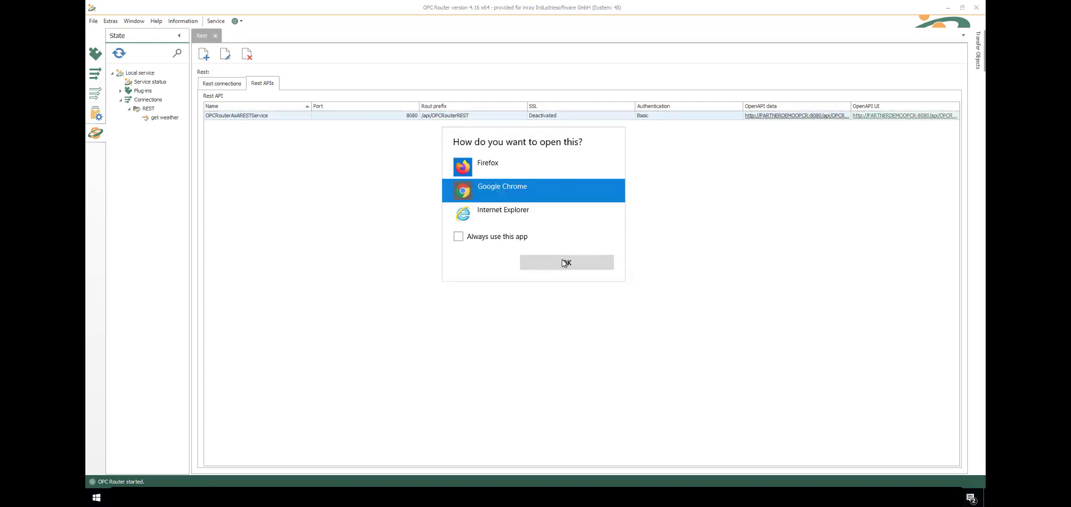
click(565, 263)
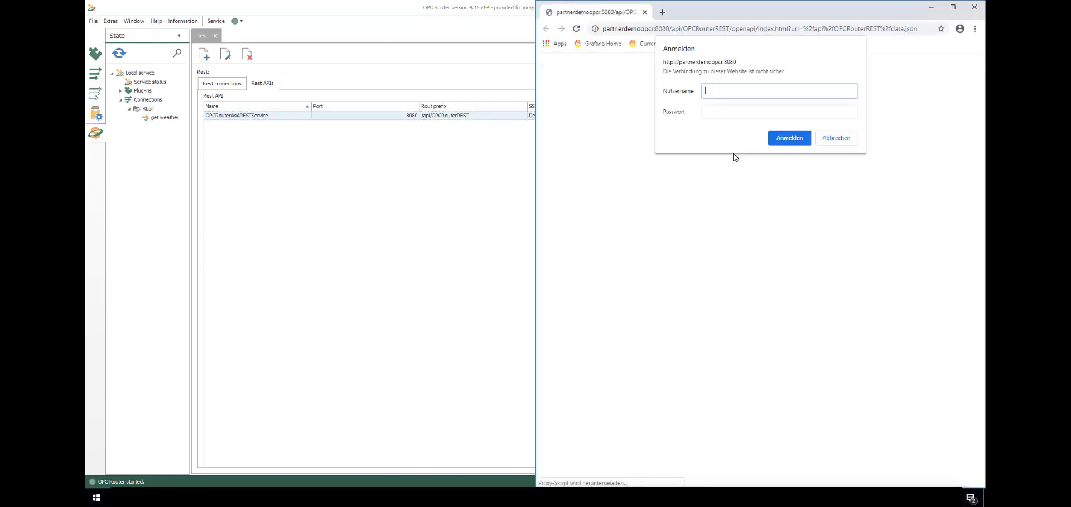
Sign in to the REST API page with the username and password
text(DemoUser)
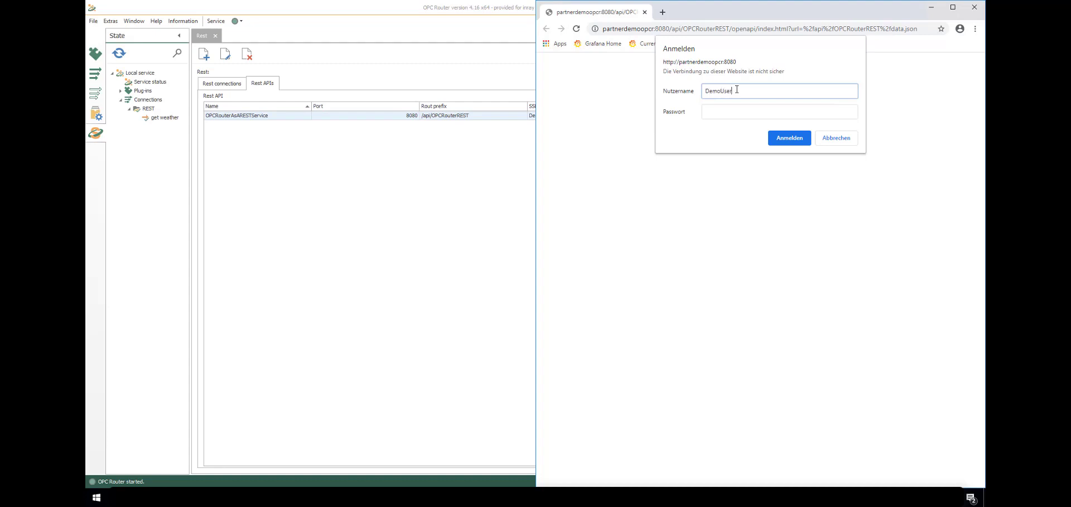
key(Tab)
text(De)
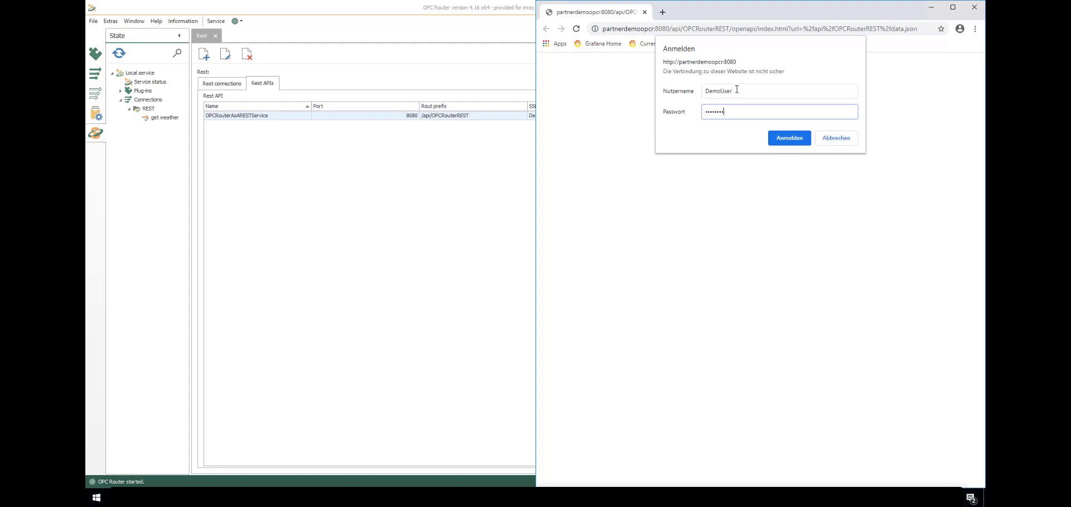
click(777, 138)
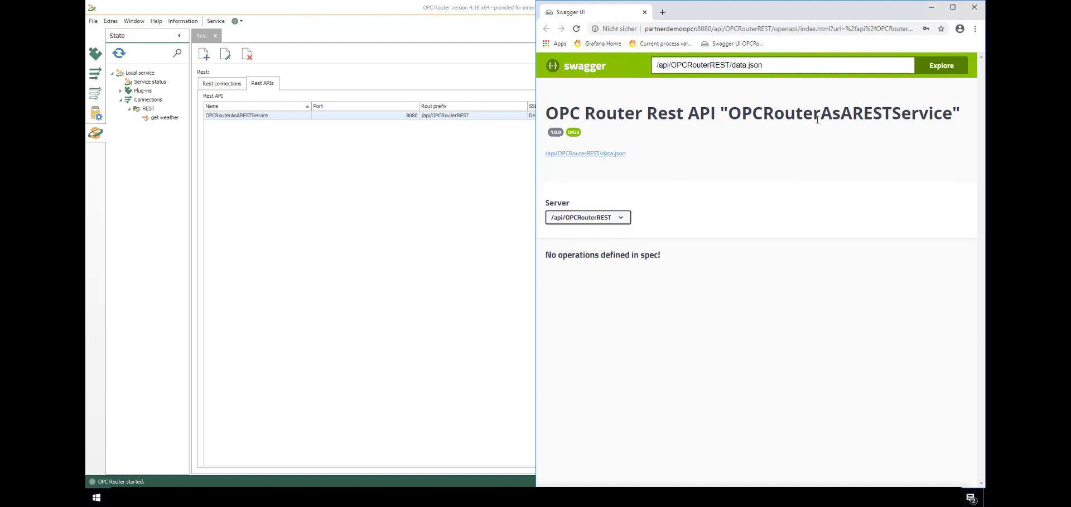
Keep the /api/OPCRouterREST server and view the raw data.json API description
click(613, 217)
click(612, 158)
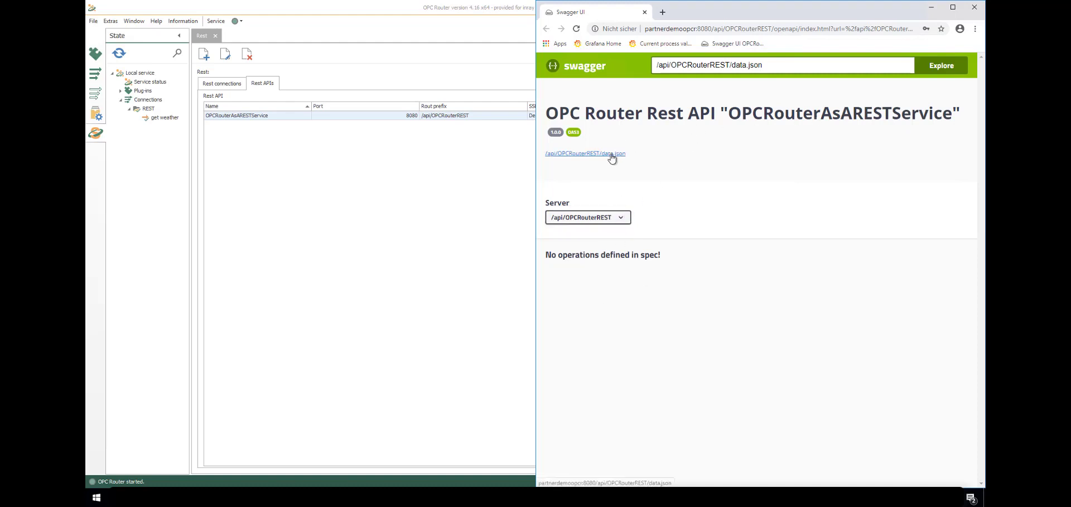
click(757, 12)
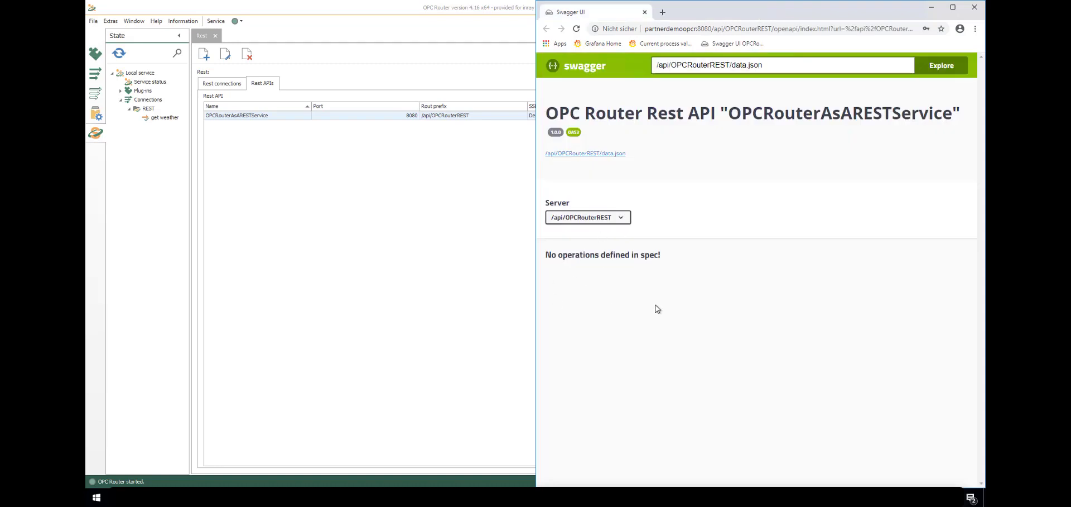
Create a new connection named 'Get Proddata' in the REST folder
click(94, 73)
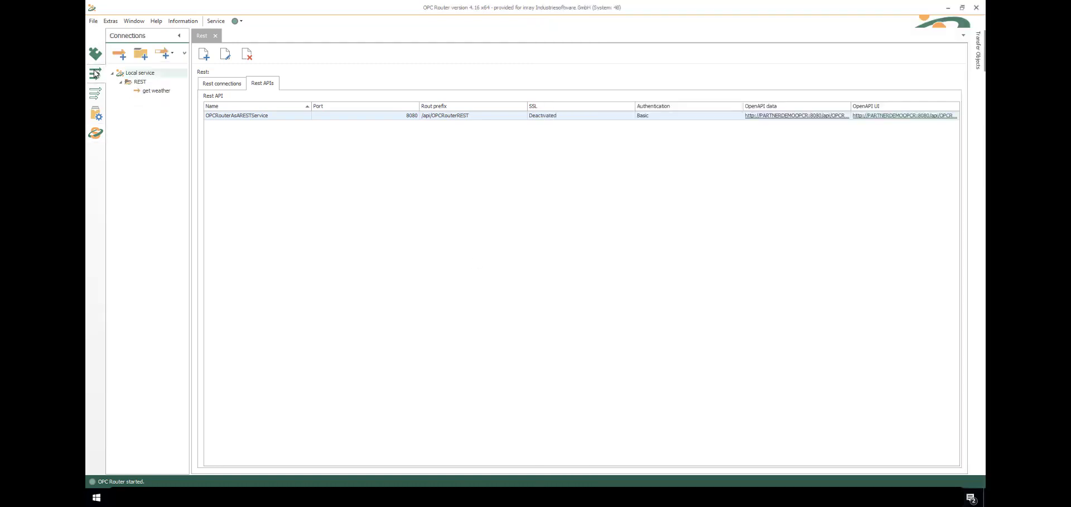
click(139, 82)
click(120, 54)
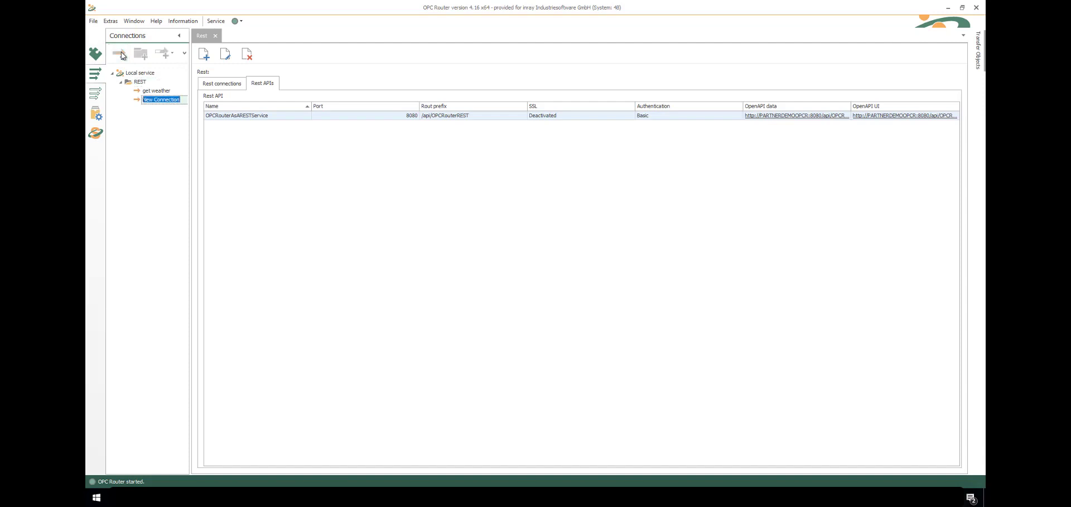
text(Get Proddata)
key(Return)
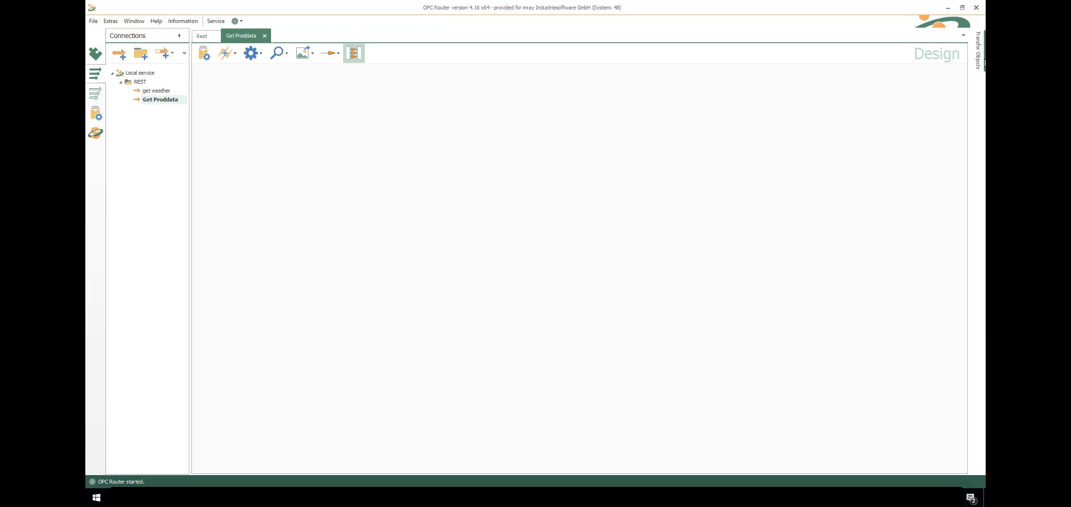
Place a Rest trigger from Transfer Objects onto the design canvas
mouse_move(977, 50)
drag(966, 102, 959, 242)
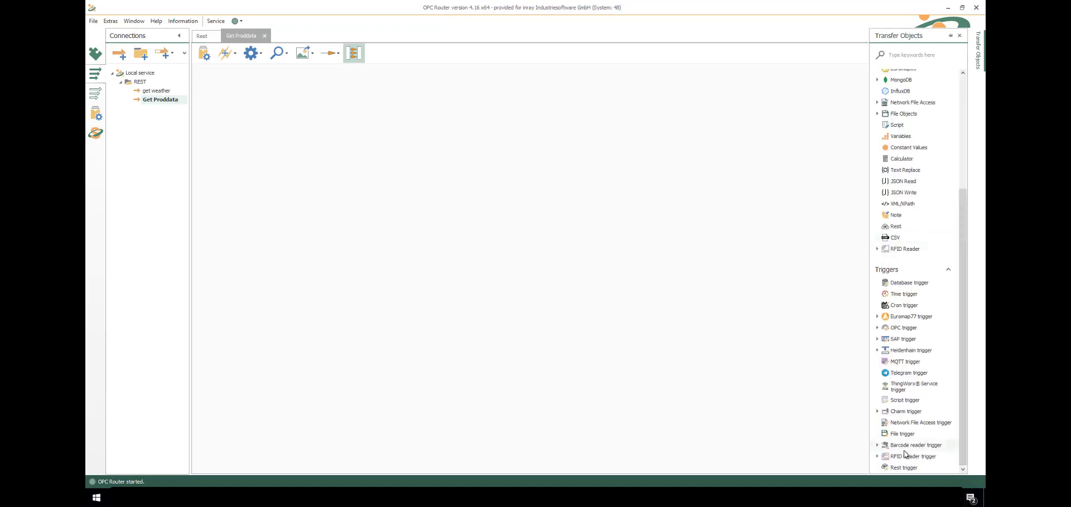
drag(904, 467, 241, 116)
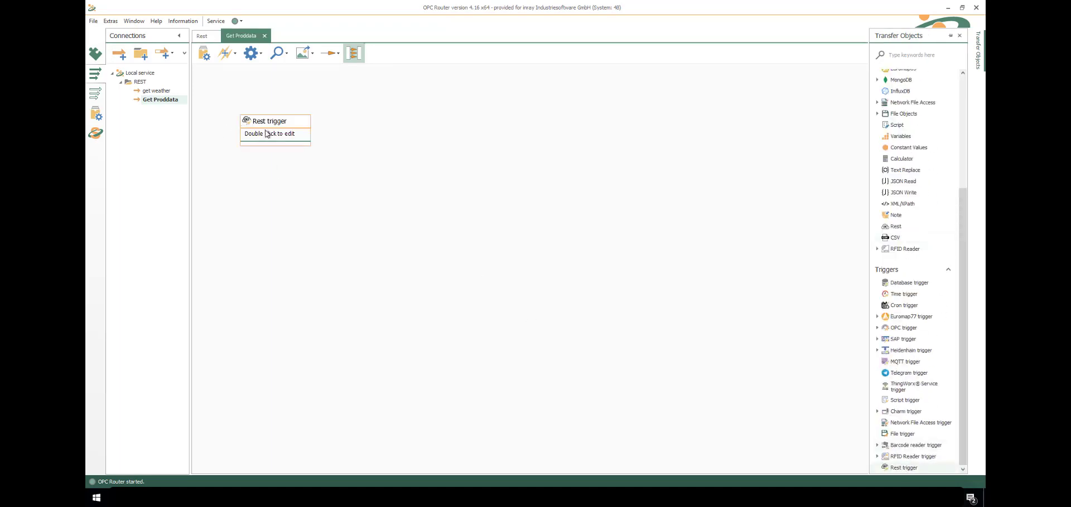
Point the Rest trigger at OPCRouterAsARESTService with GET endpoint GetProductionOrderData
double_click(267, 134)
click(660, 182)
click(584, 201)
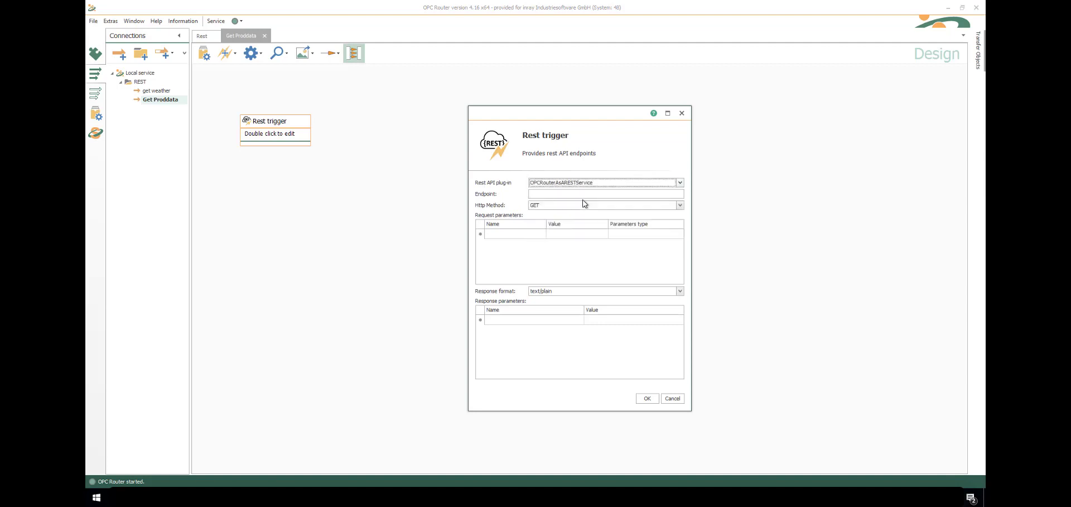
click(585, 194)
text(GetProductionOrderData)
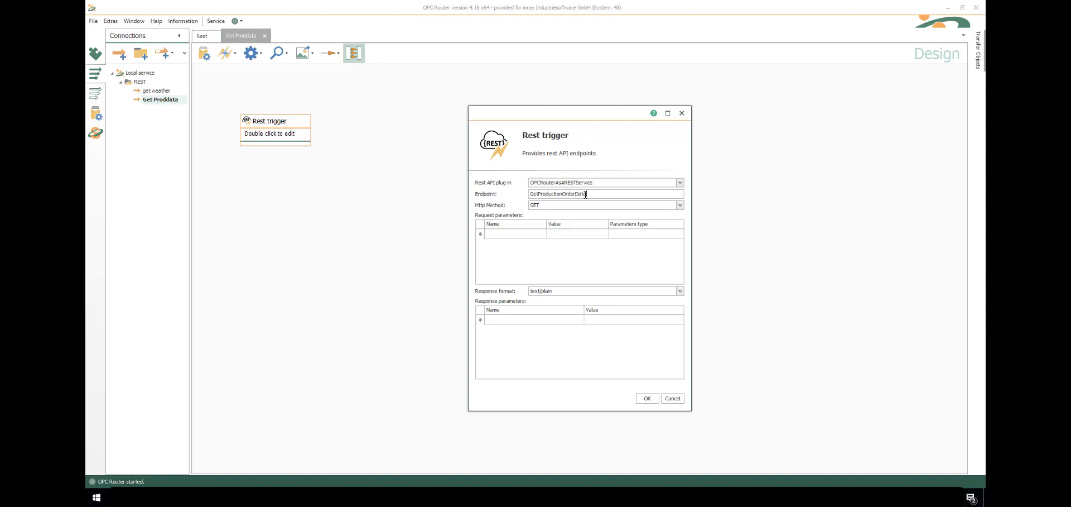
click(572, 206)
click(514, 207)
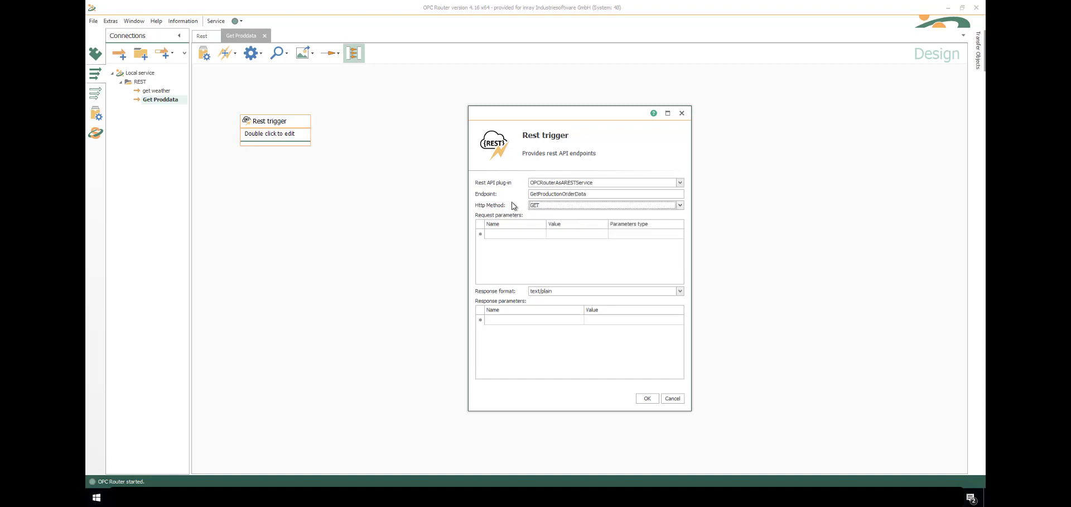
Add Line and PONumber request parameters, both of type QueryString
click(506, 235)
text(Line)
key(Tab)
key(Tab)
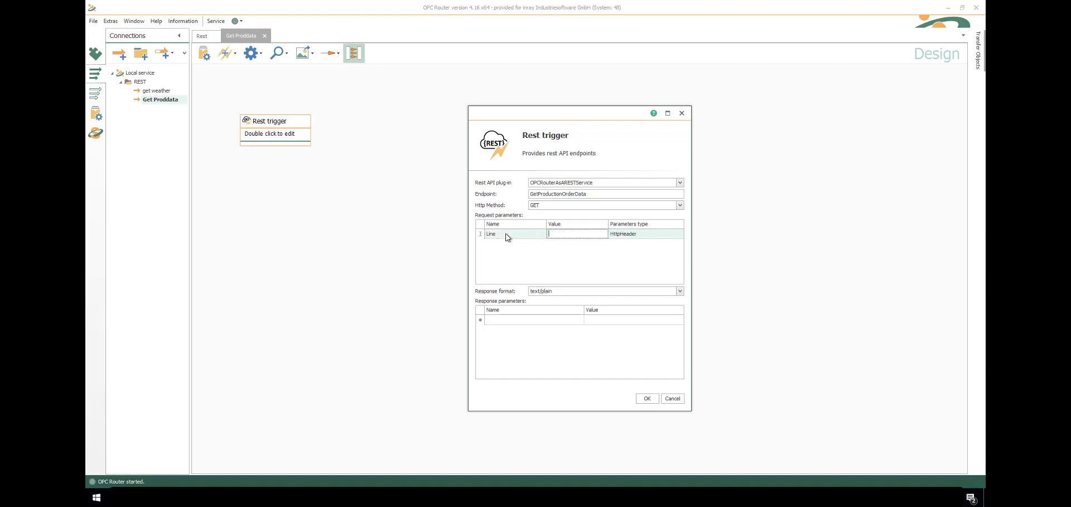
key(alt+Down)
key(Down)
key(Tab)
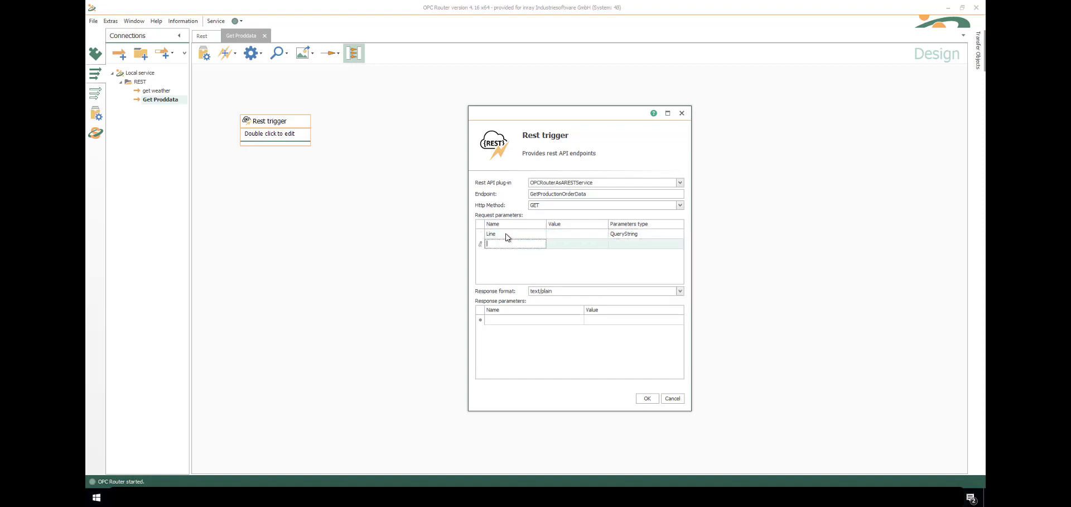
text(PONumber)
key(Tab)
key(Tab)
key(alt+Down)
key(Down)
key(Return)
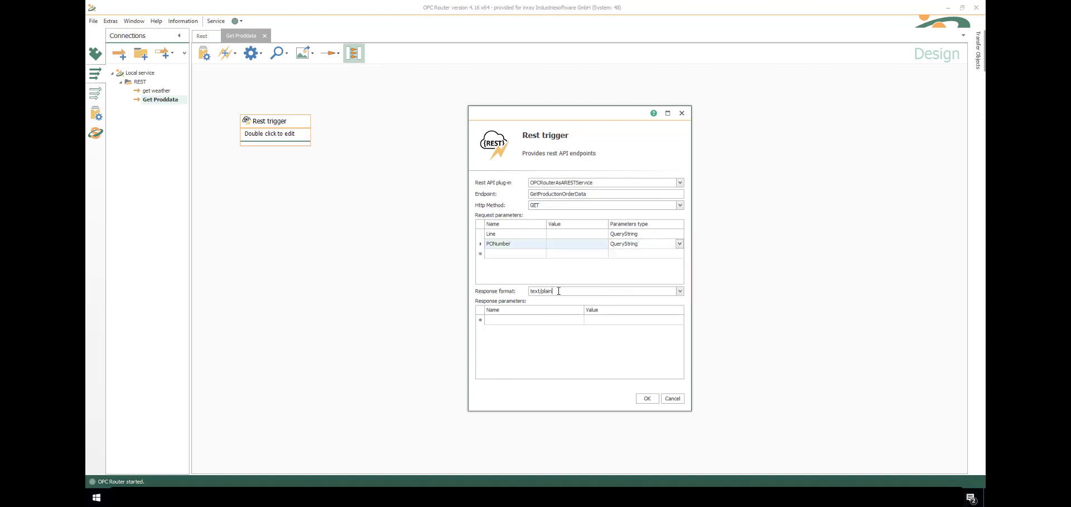
Set the response format to application/json and save the trigger settings
click(679, 291)
click(592, 324)
click(657, 398)
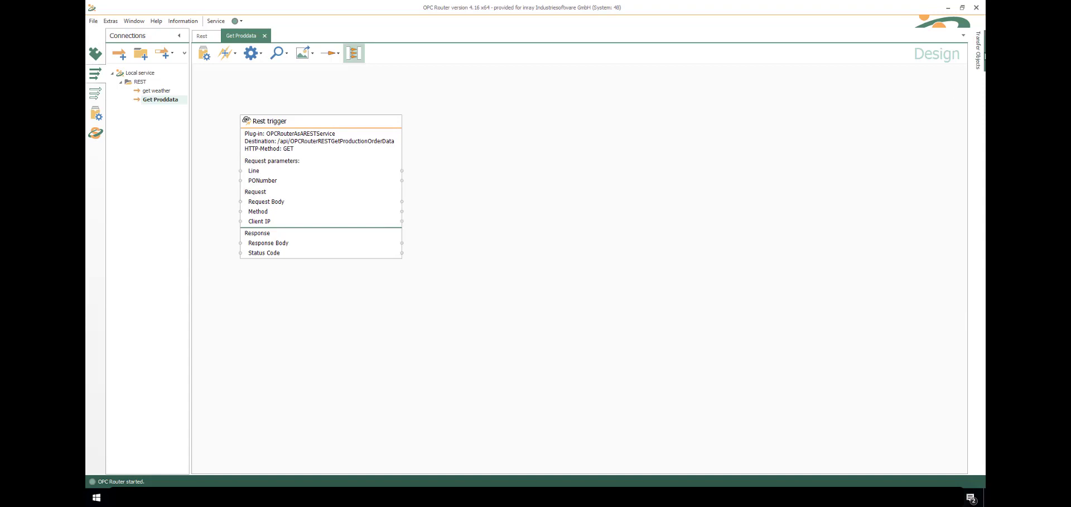
Add a Database Select on ProductionOrders using Planned Start, Planned End, ArticleID and TargetAmount
click(983, 54)
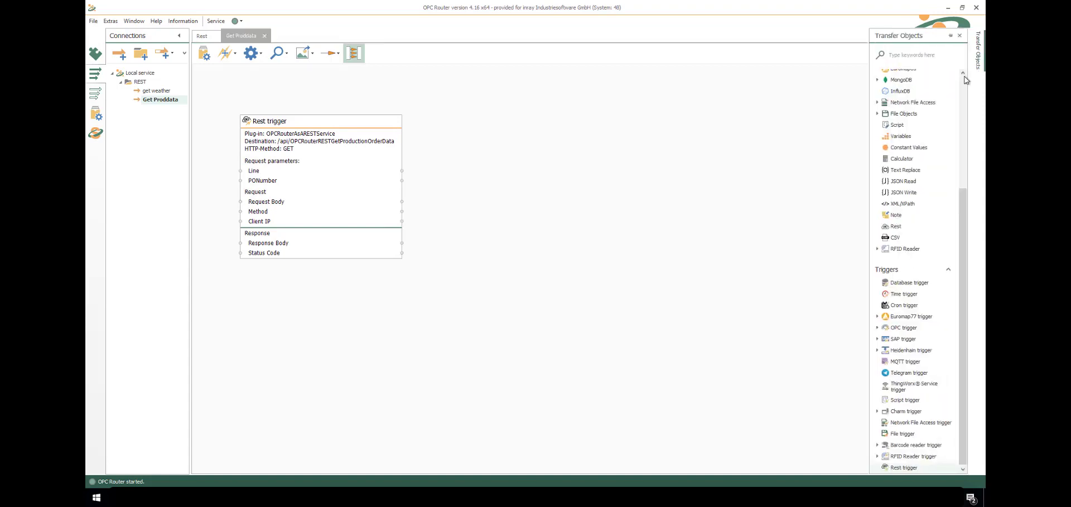
drag(592, 187, 558, 202)
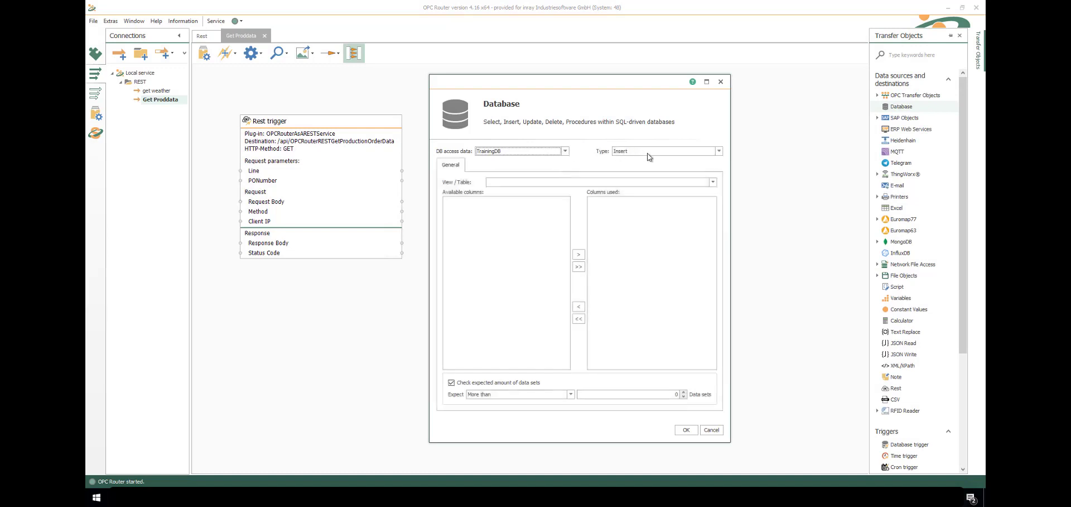
click(650, 151)
click(654, 167)
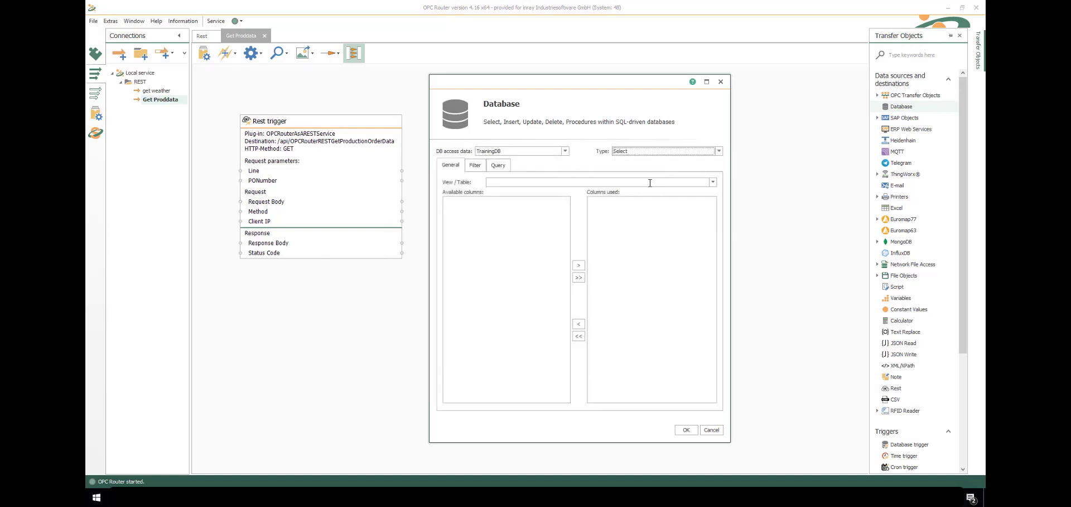
click(713, 182)
click(544, 260)
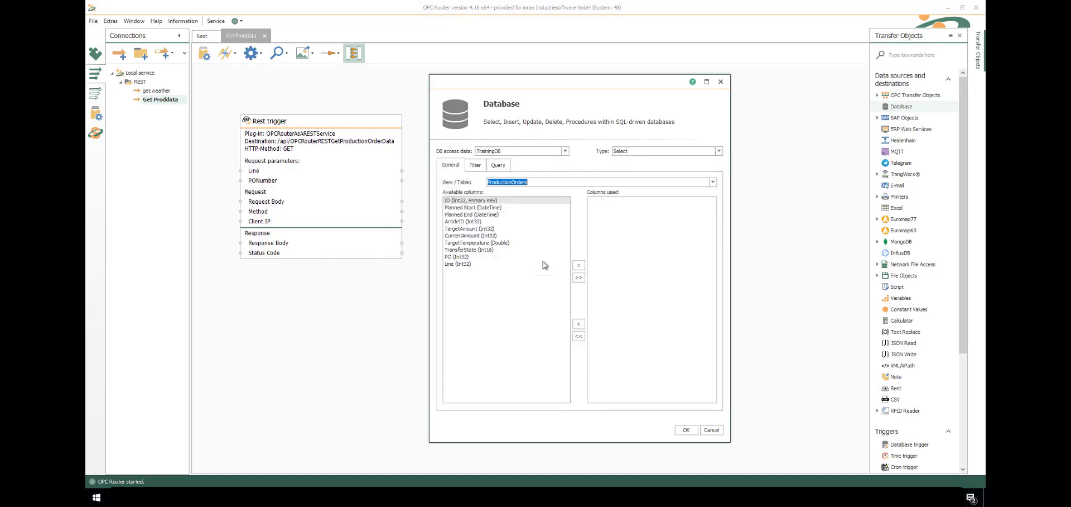
double_click(476, 208)
double_click(477, 208)
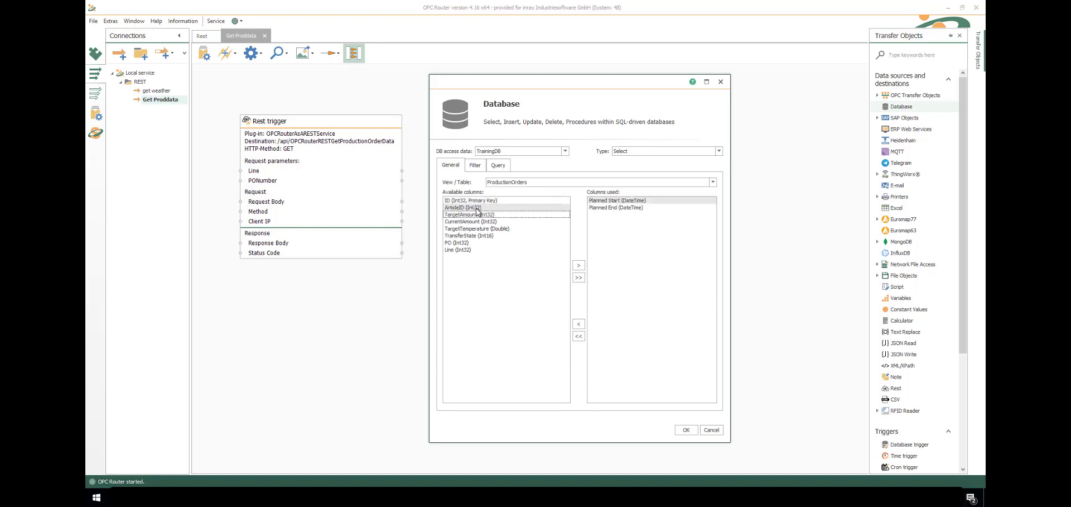
double_click(477, 207)
double_click(477, 207)
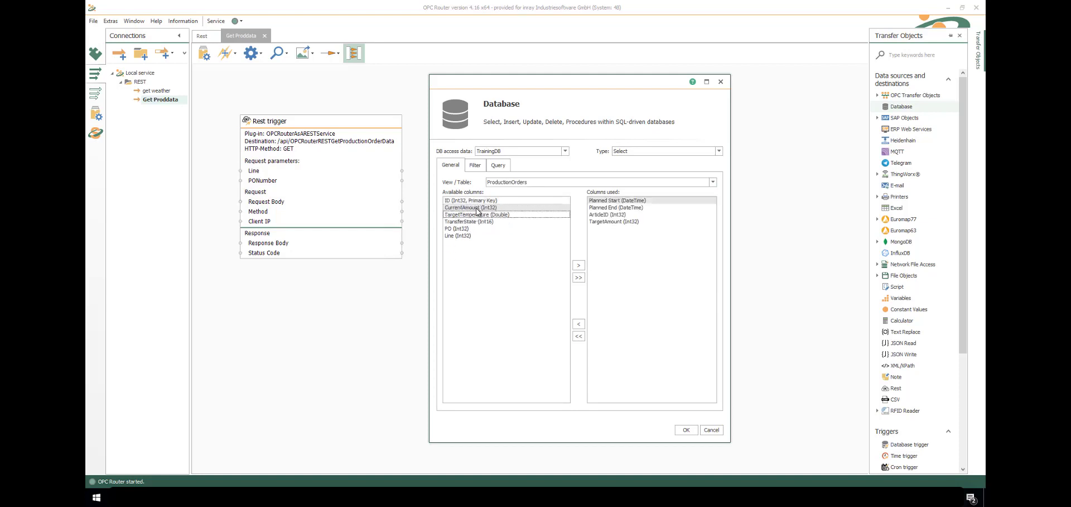
Add Line and PO filter conditions to the query and save the Database settings
click(475, 165)
click(677, 194)
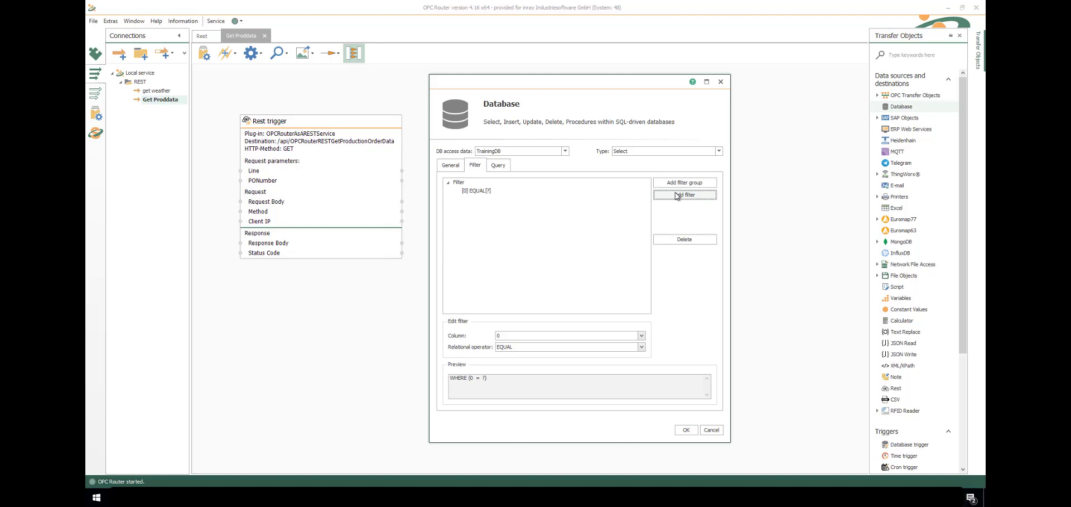
key(Tab)
key(Tab)
key(Down)
click(677, 195)
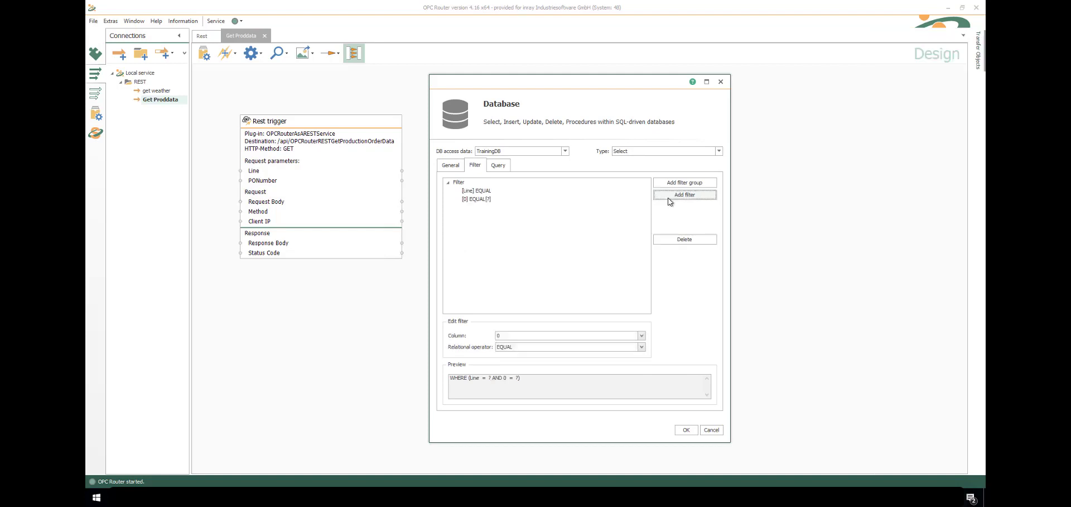
key(Tab)
key(Tab)
text(PO)
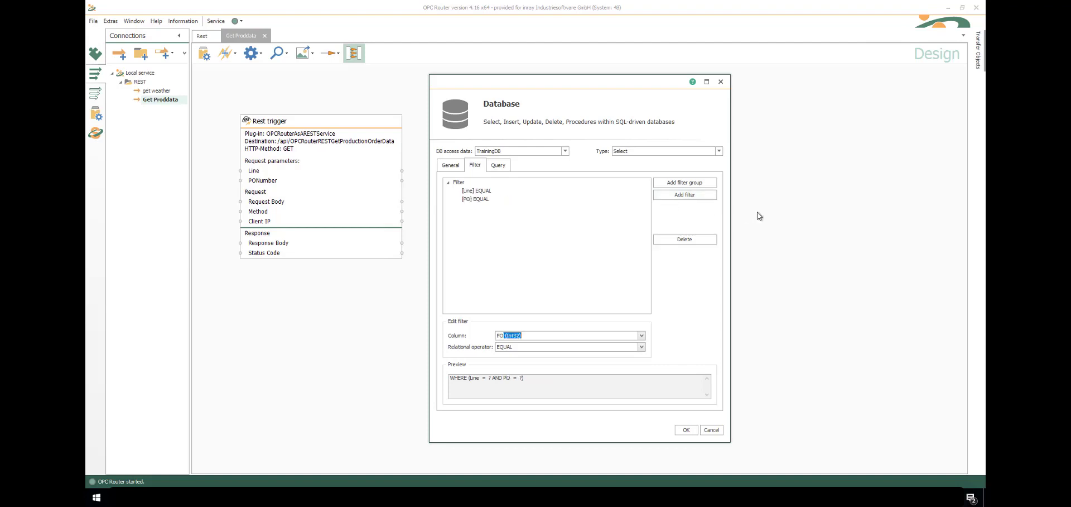
click(642, 337)
click(642, 337)
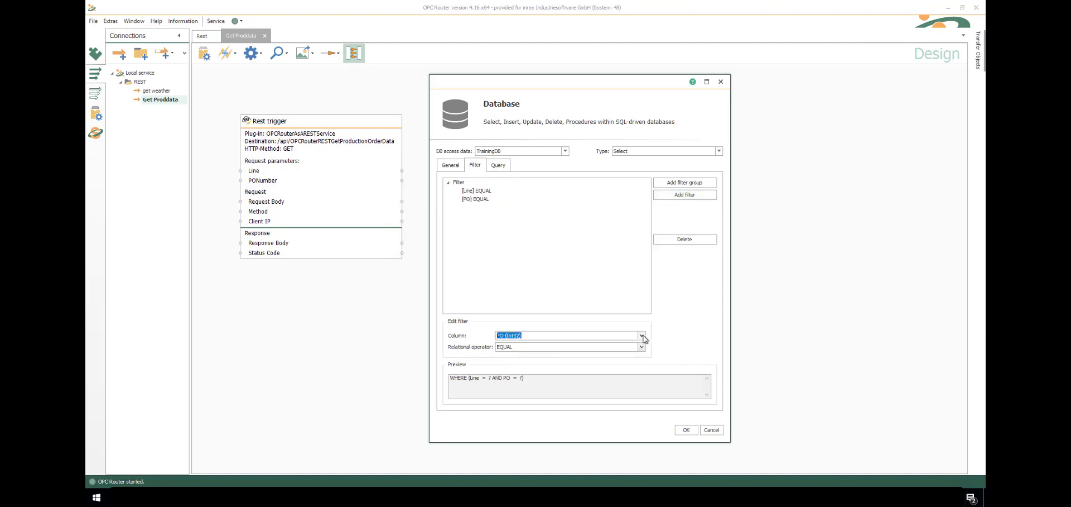
click(683, 430)
Wire trigger Line→Line filter and PONumber→PO filter, then drop a JSON Write object on the canvas
drag(401, 170, 558, 305)
drag(346, 179, 614, 316)
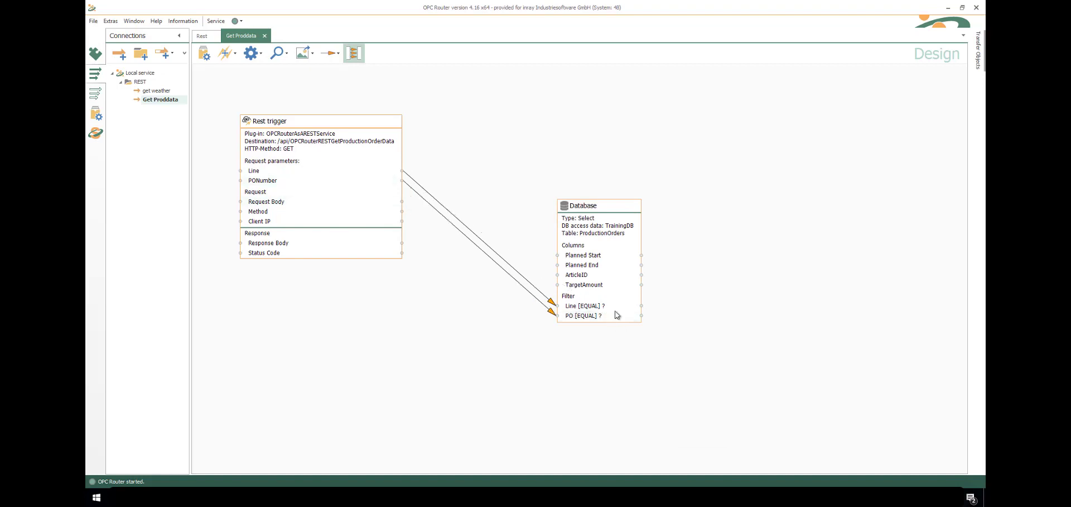
click(977, 51)
drag(970, 95, 965, 182)
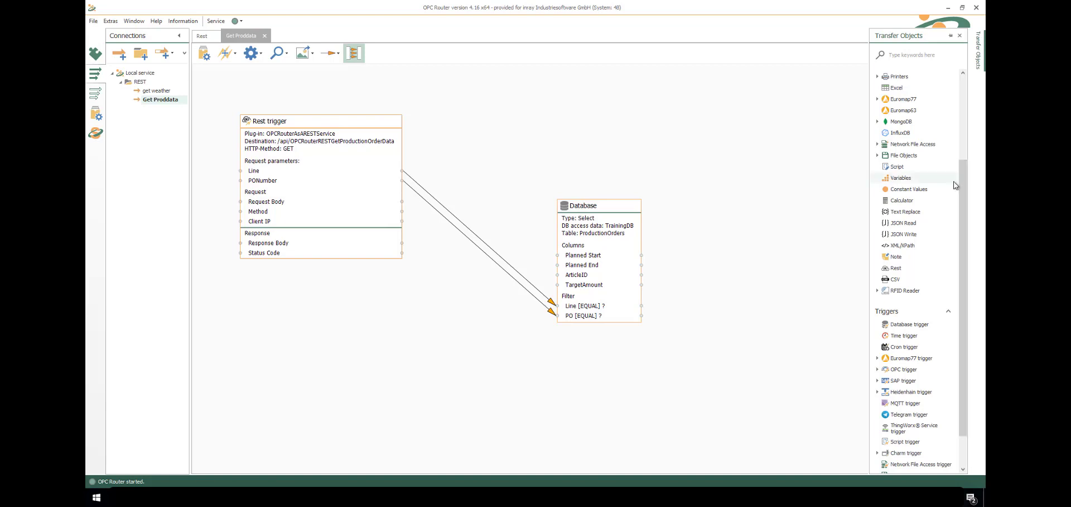
drag(902, 234, 736, 167)
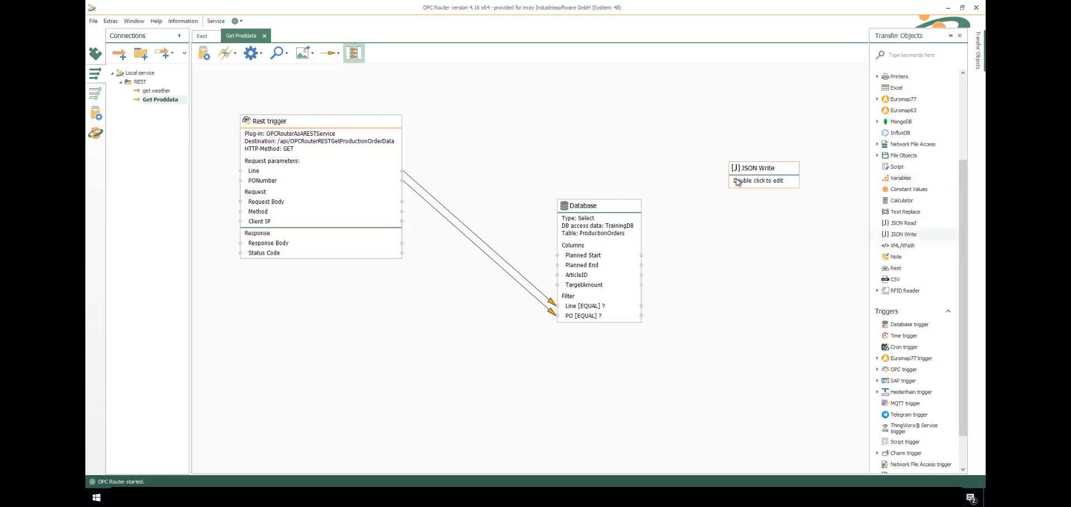
Enter JSON path items Line, PONumber, PlannedStart, PlannedEnd, ArticleID and TargetAmount
click(506, 281)
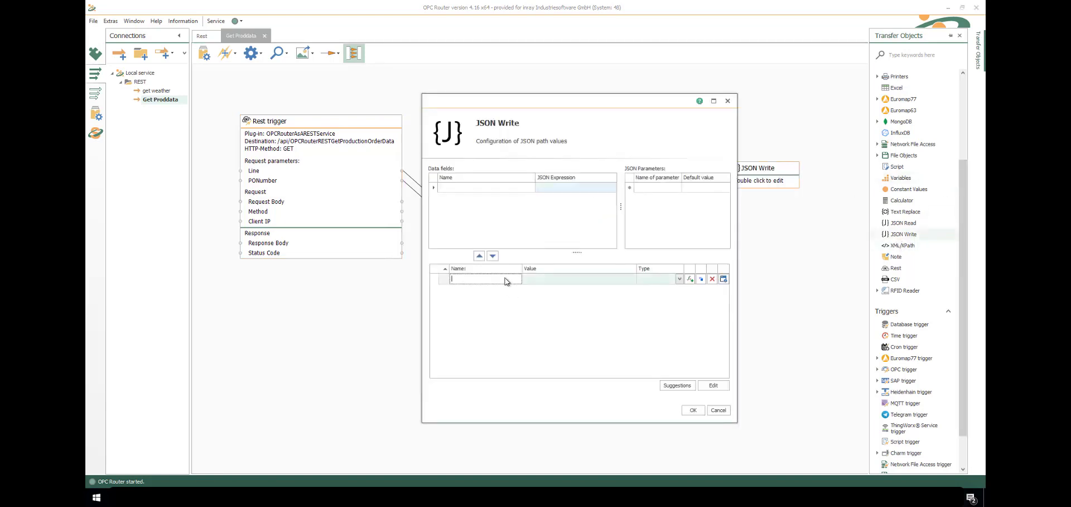
text(Line)
key(Return)
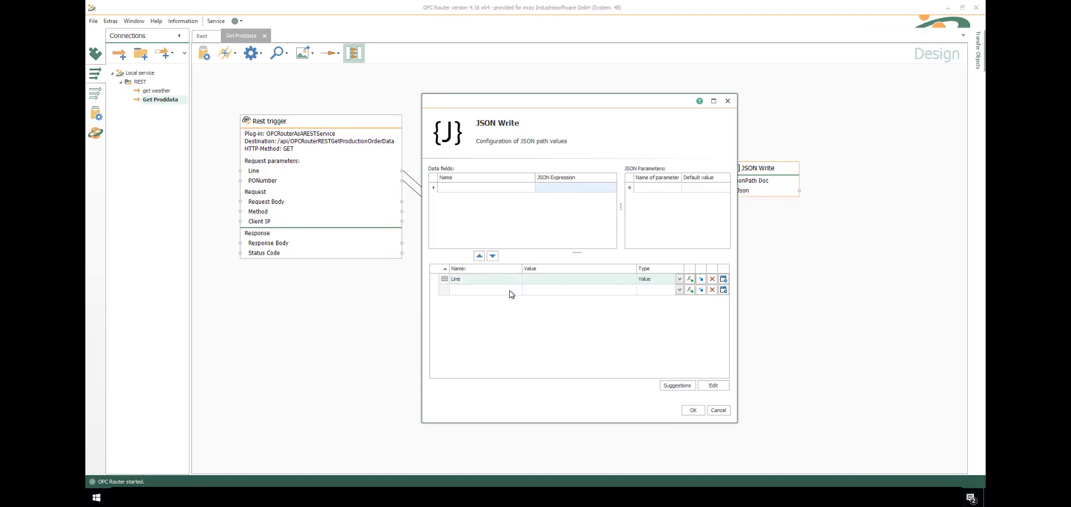
click(510, 291)
key(Return)
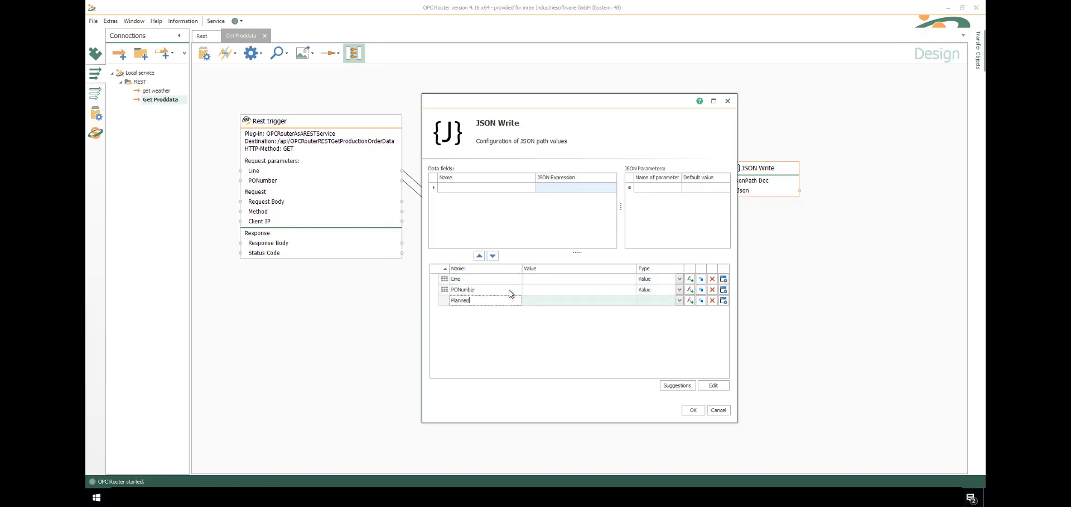
key(Return)
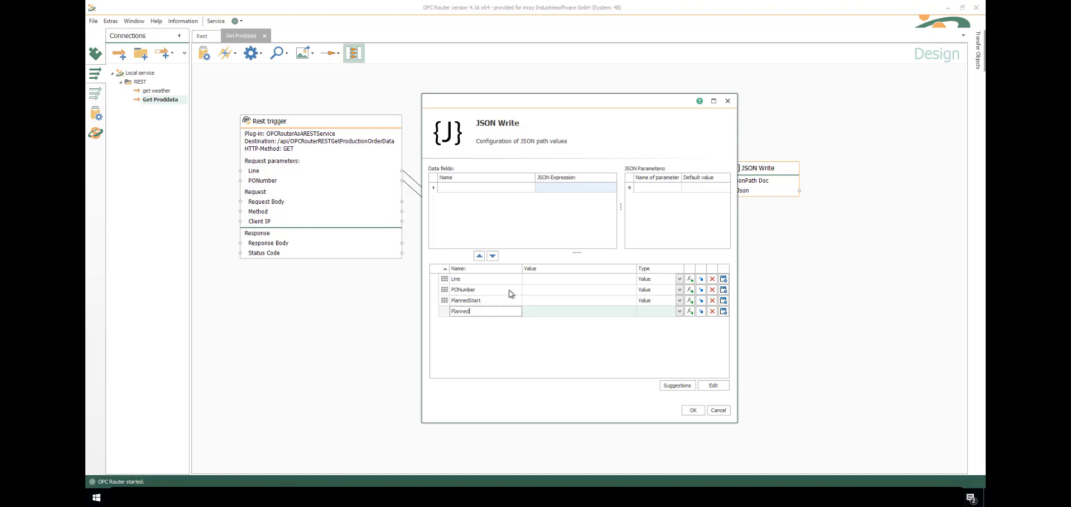
text(PlannedEnd)
key(Return)
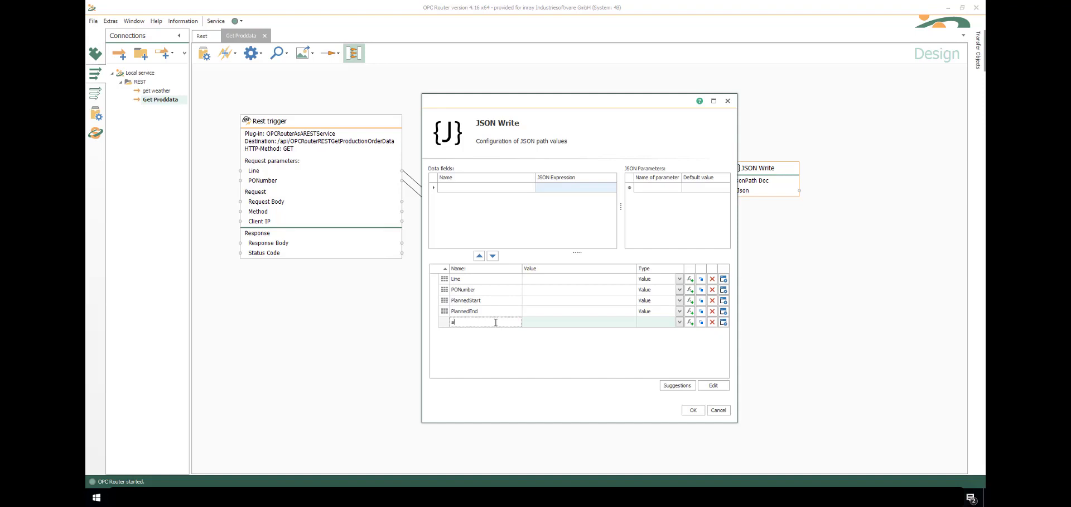
key(Return)
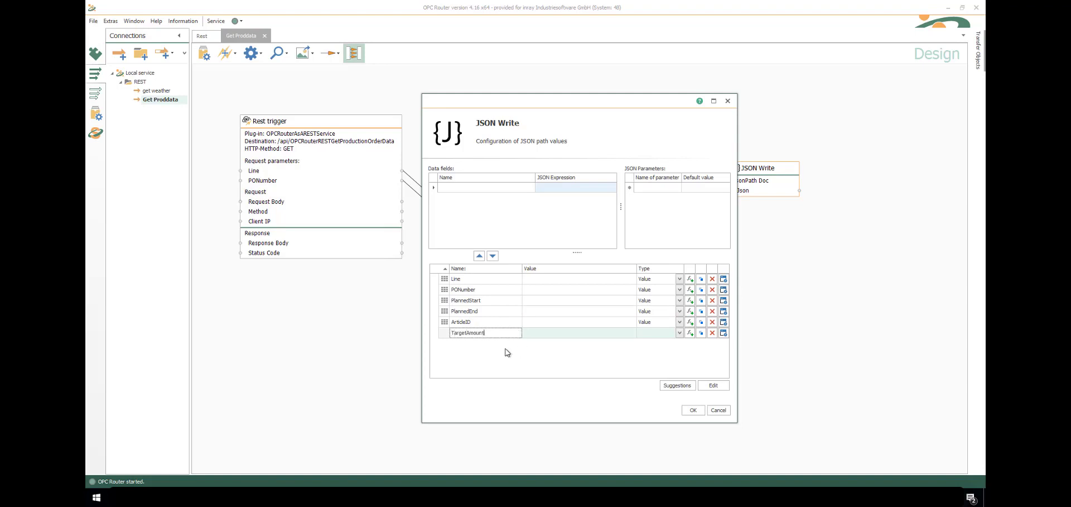
key(Return)
Create a data field for each of the six items, rename the first three, and confirm JSON Write
click(690, 278)
click(690, 289)
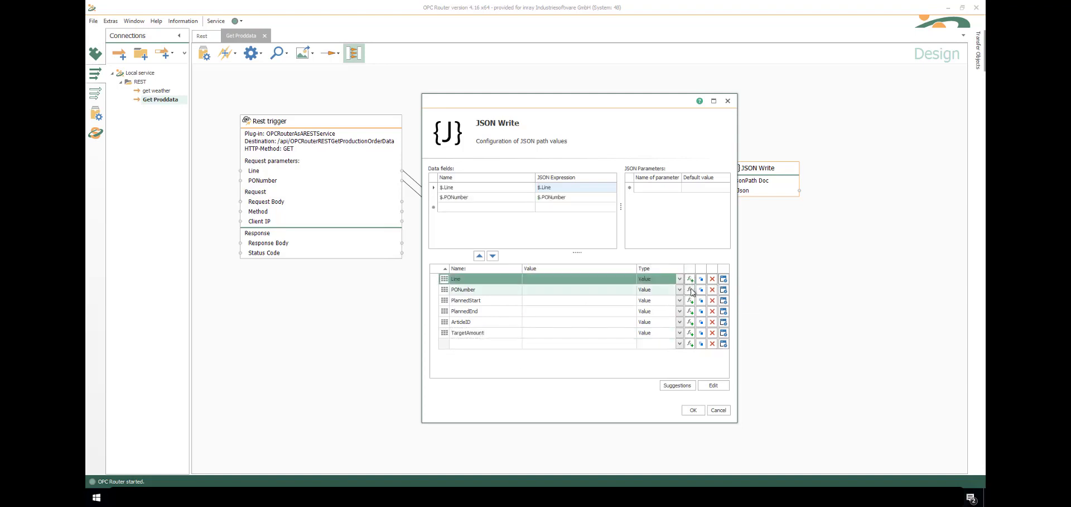
click(690, 300)
click(691, 311)
click(691, 322)
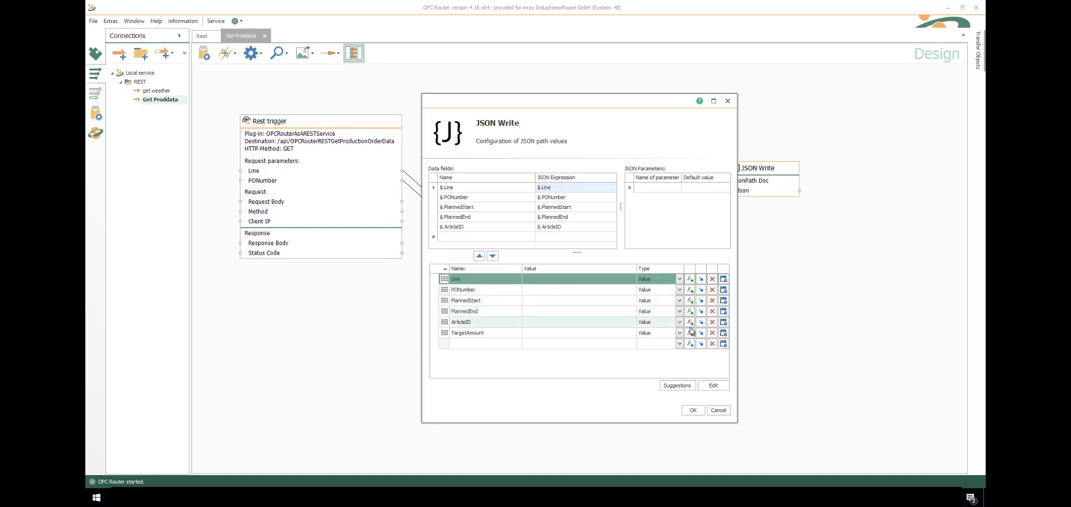
click(691, 333)
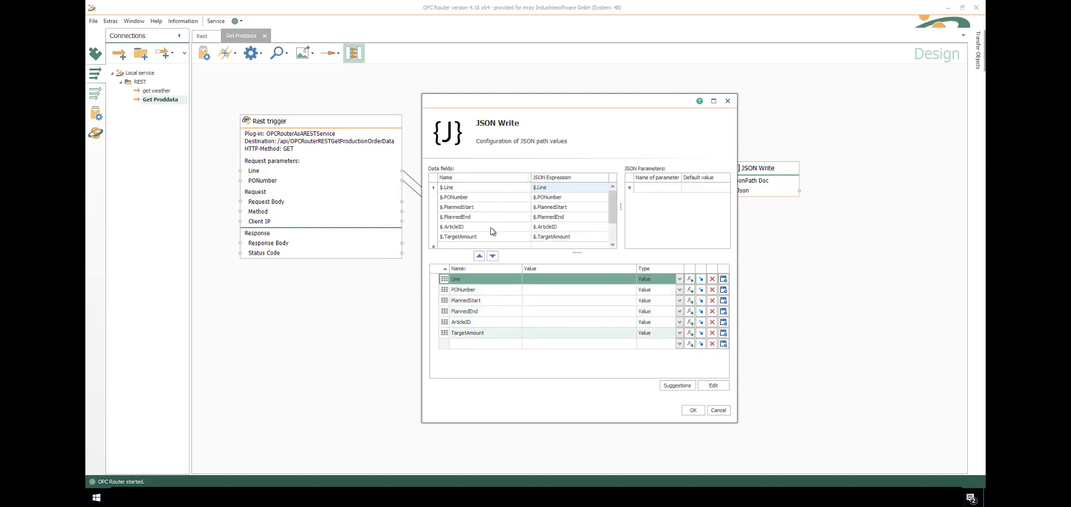
click(446, 188)
click(446, 199)
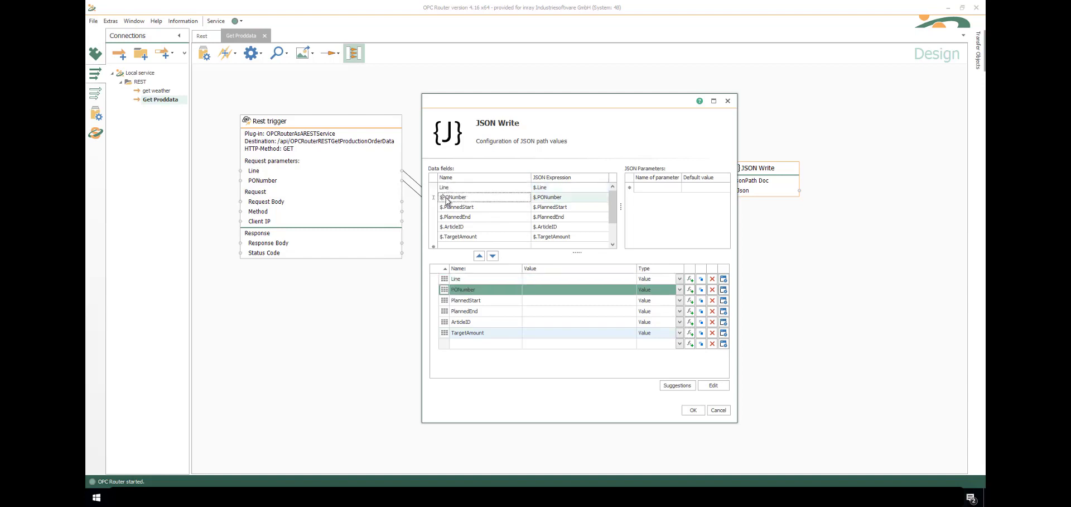
click(446, 208)
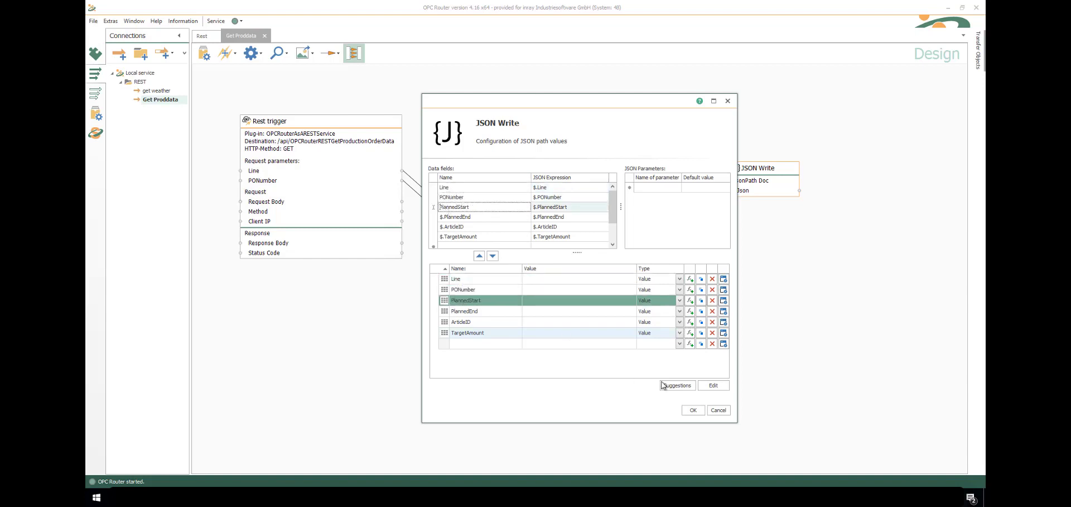
click(691, 410)
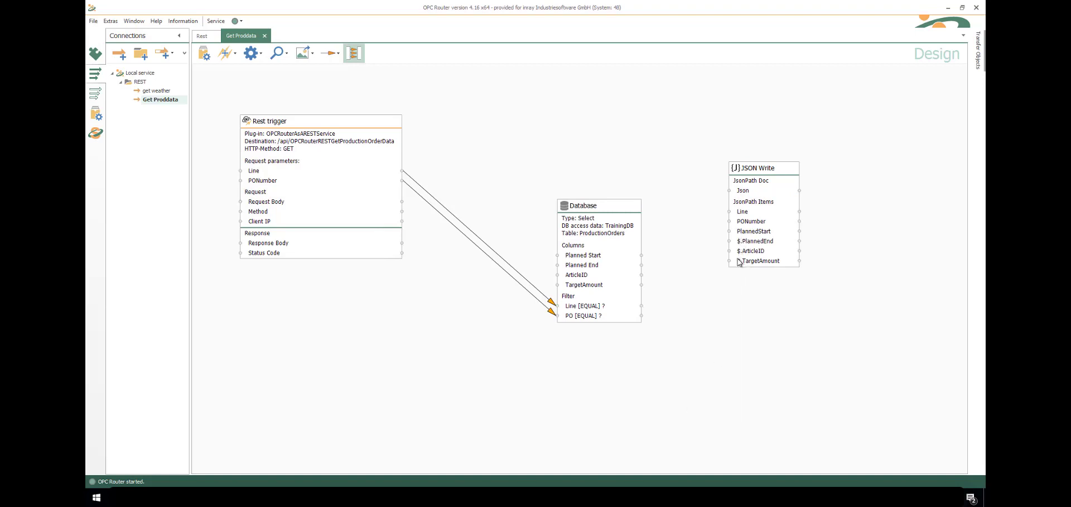
Connect the Database columns Planned Start, Planned End, ArticleID and TargetAmount to the matching JSON Write items
drag(626, 255, 742, 231)
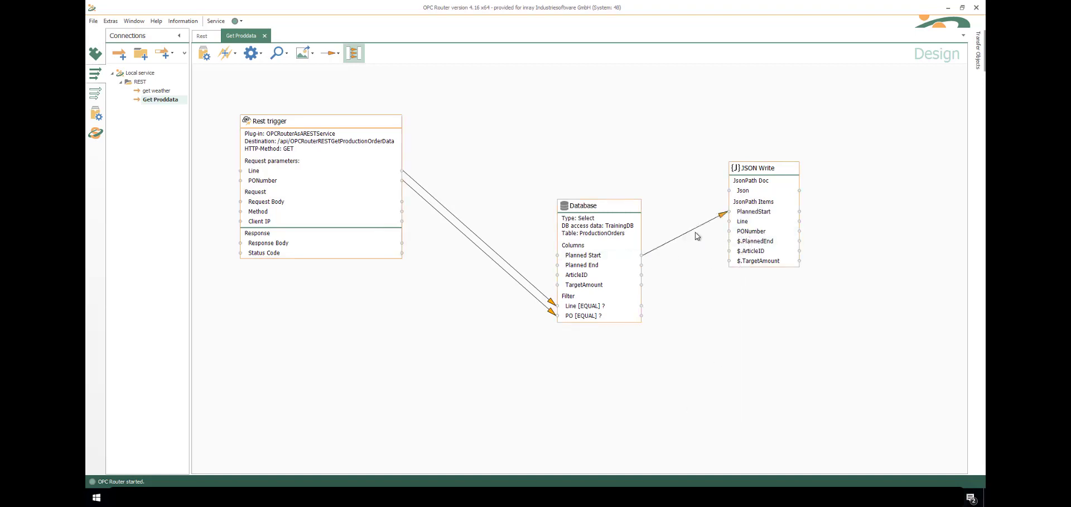
drag(601, 266, 748, 241)
drag(629, 275, 747, 251)
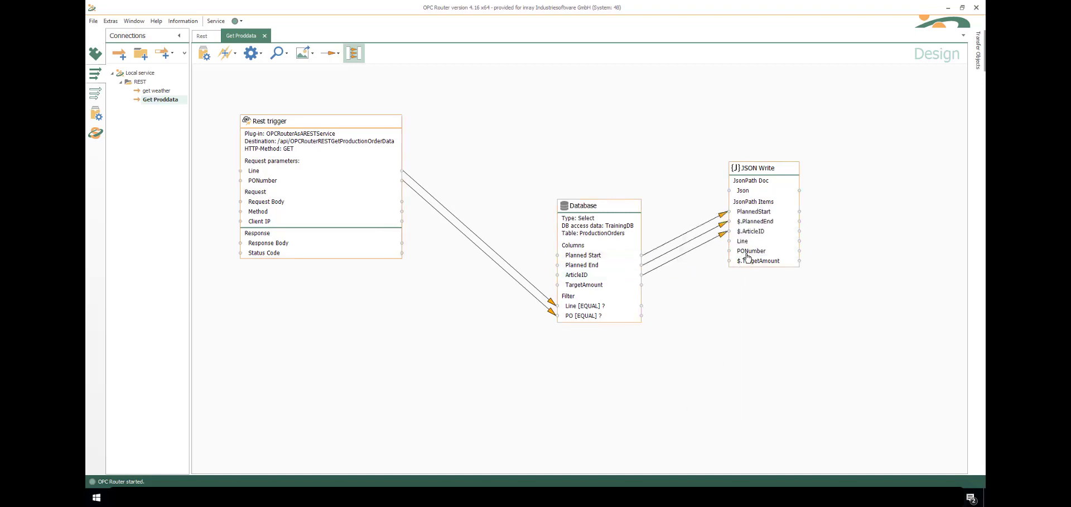
drag(630, 287, 741, 262)
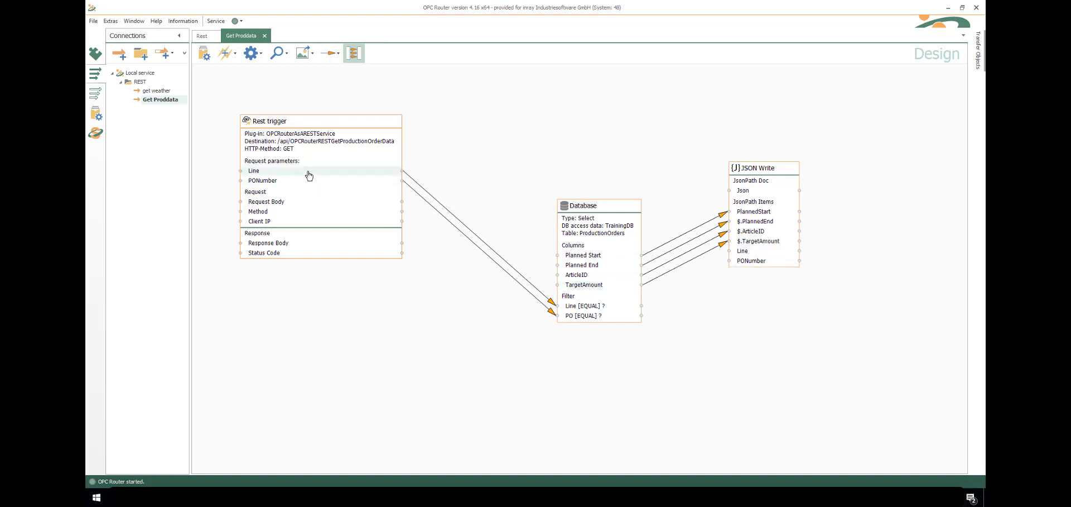
Connect the trigger's Line and PONumber to JSON Write, and its Json output to the Response Body
drag(307, 172, 774, 252)
drag(315, 184, 752, 261)
drag(621, 222, 625, 266)
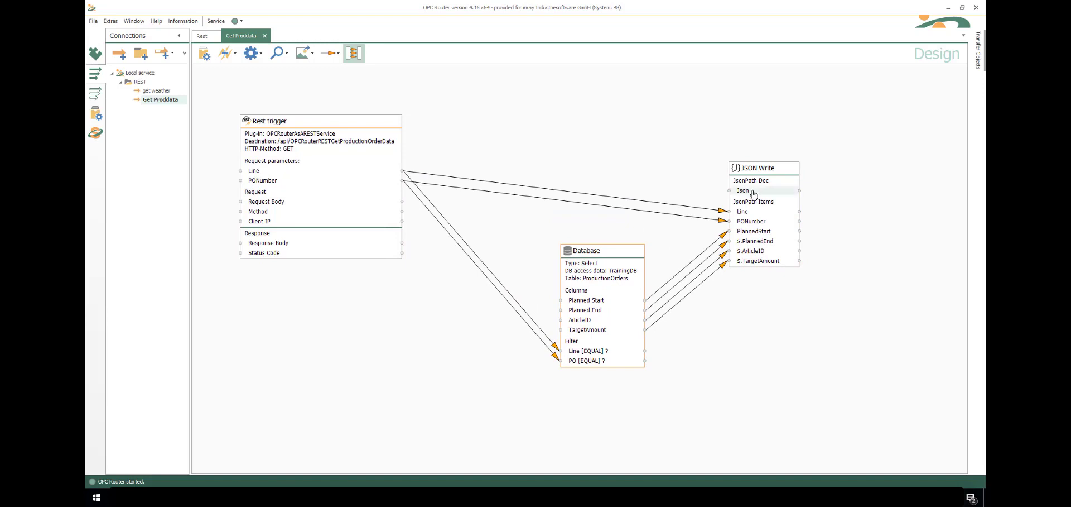
drag(758, 191, 274, 244)
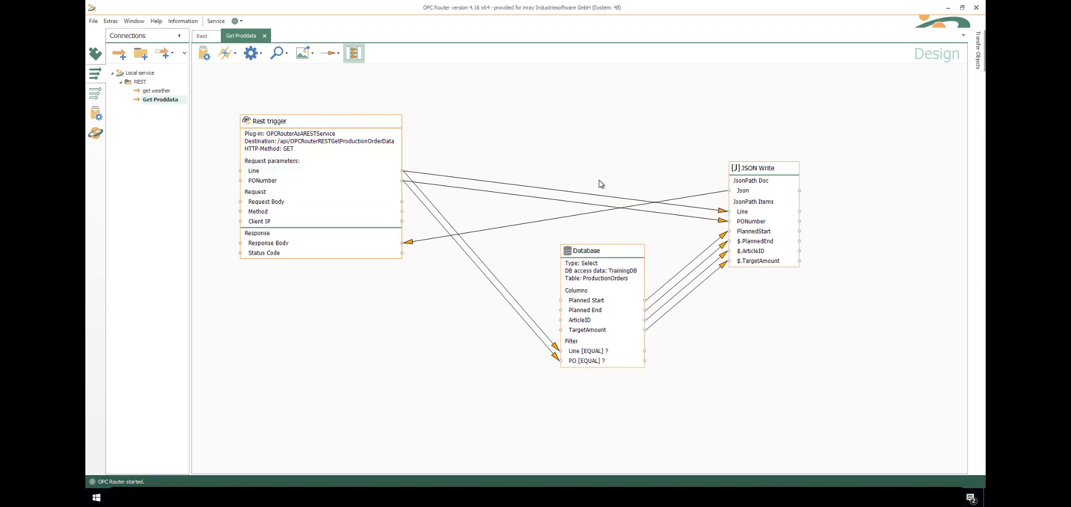
Set the project productive with a restart, view its Runtime status, then return to the Swagger UI browser
click(207, 58)
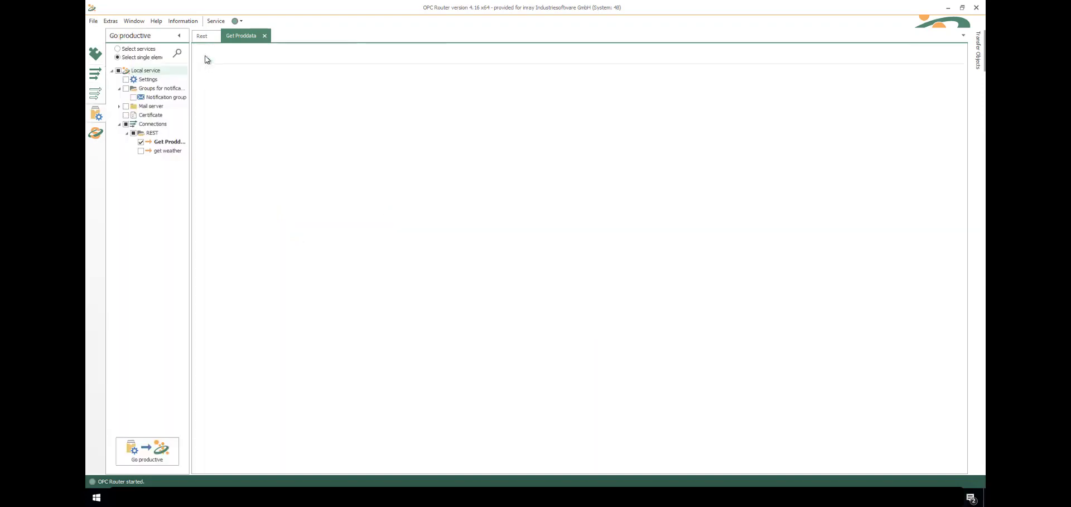
click(206, 57)
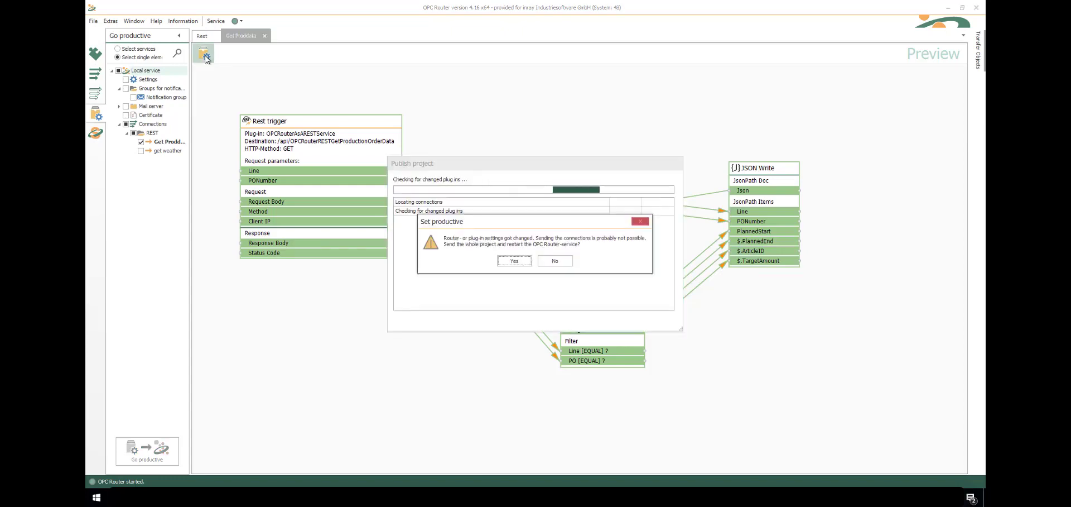
click(509, 262)
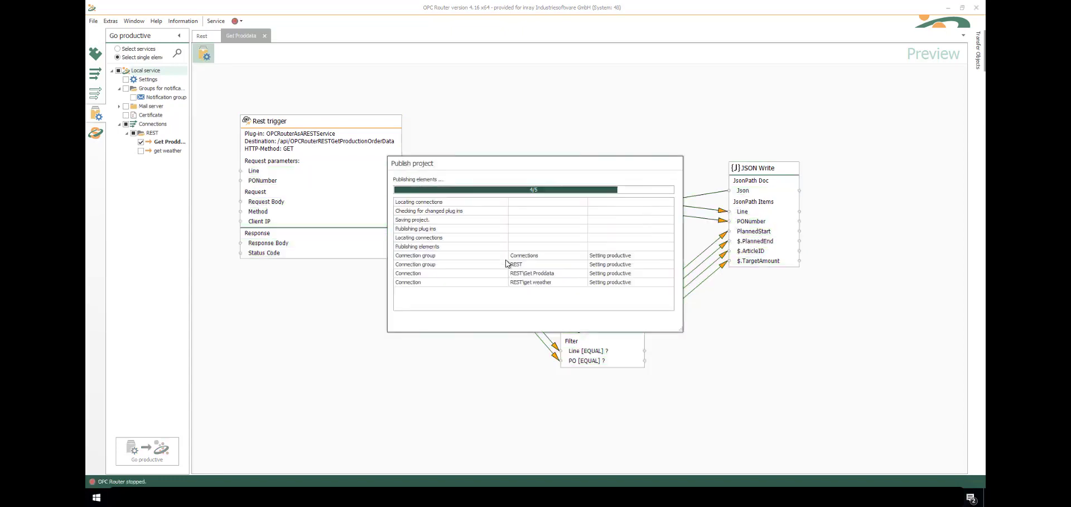
click(95, 133)
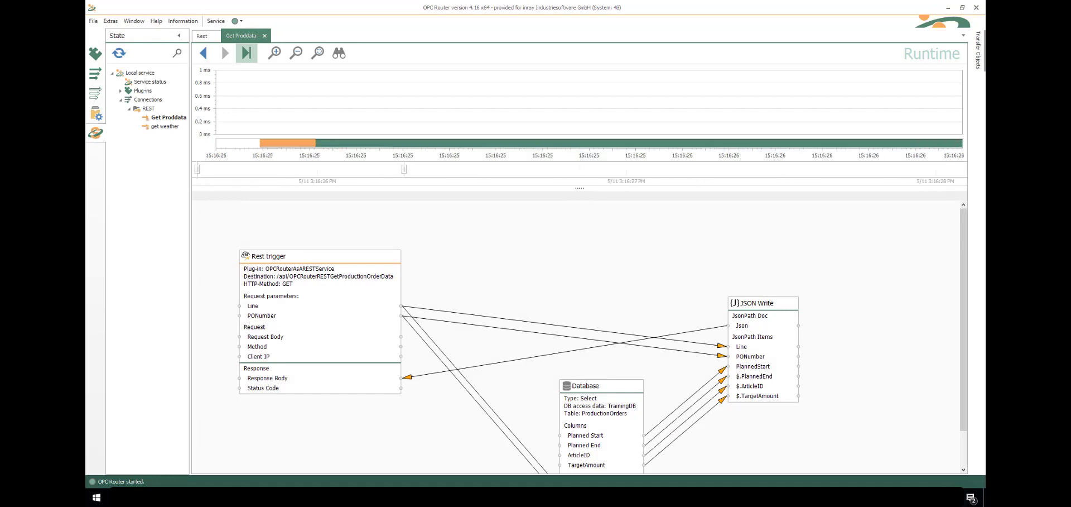
key(alt+Tab)
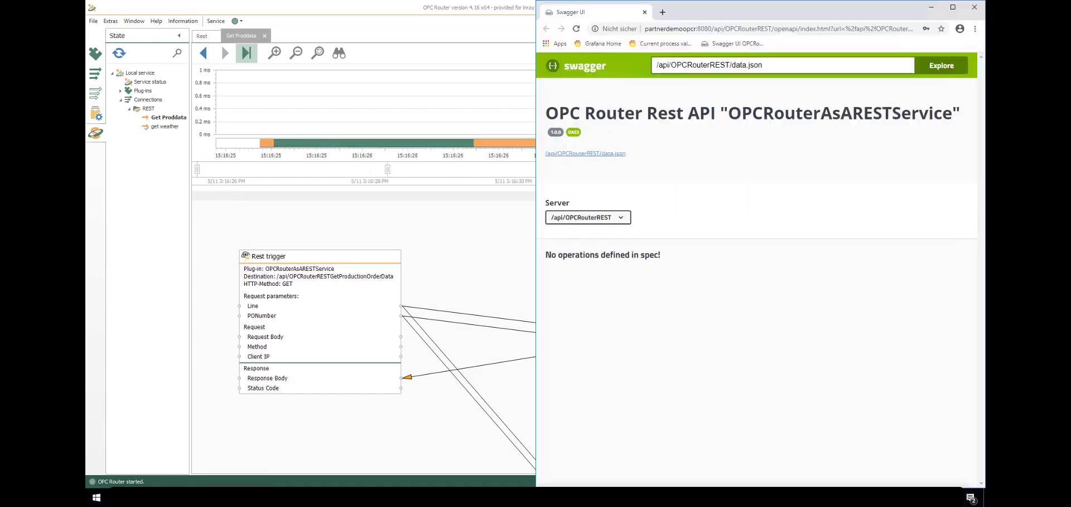
Reload Swagger UI and execute GetProductionOrderData with Line 2 and PONumber 12345
click(576, 29)
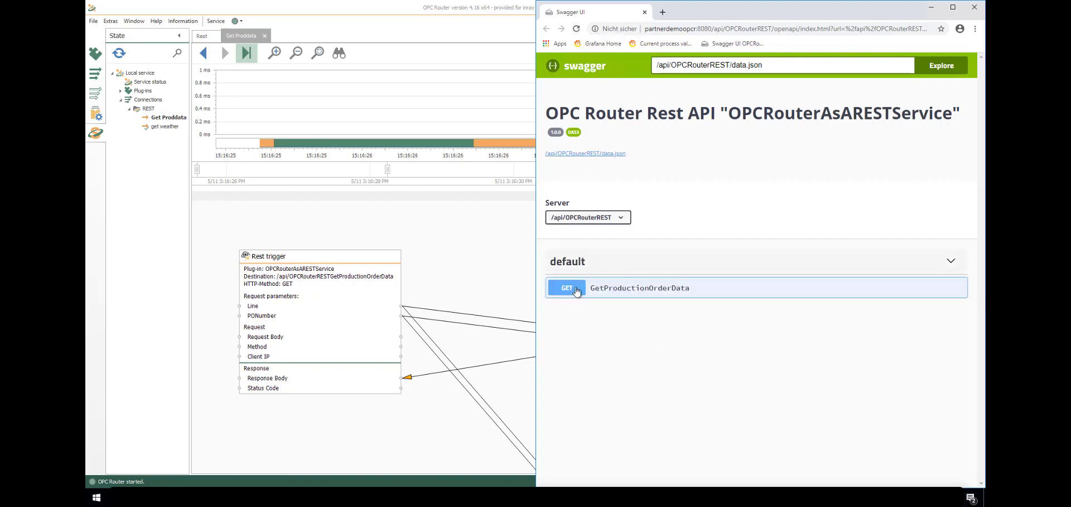
click(577, 292)
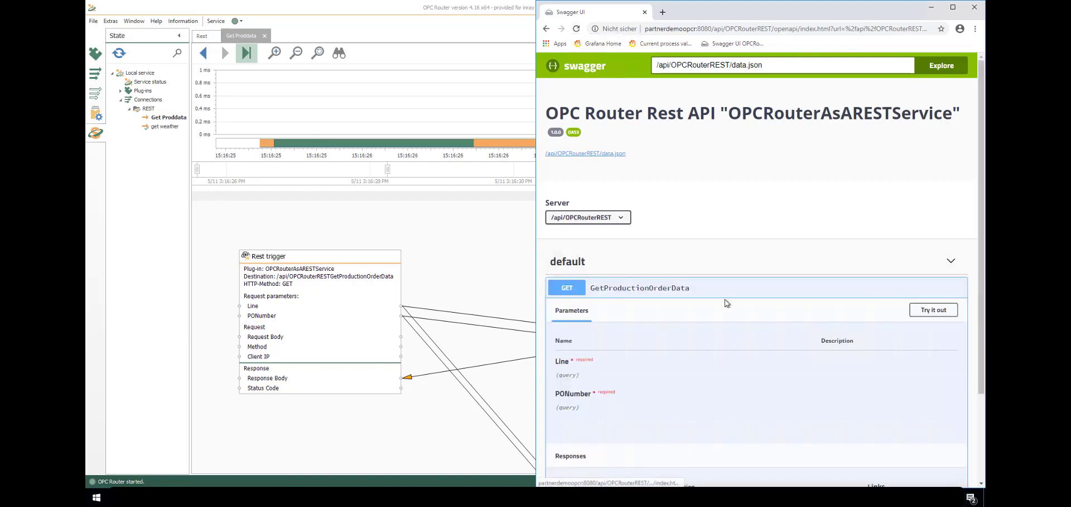
click(926, 315)
click(725, 366)
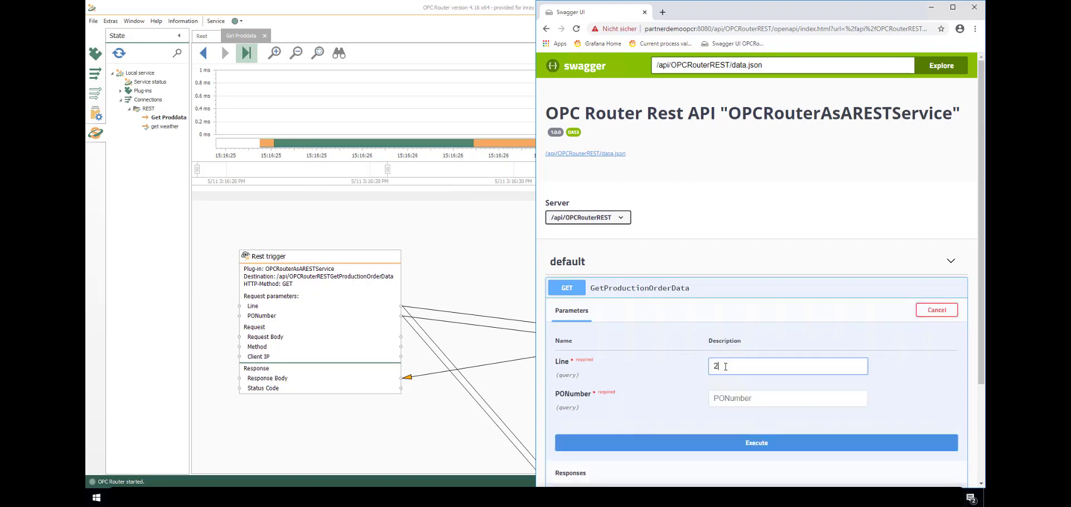
key(Tab)
click(707, 447)
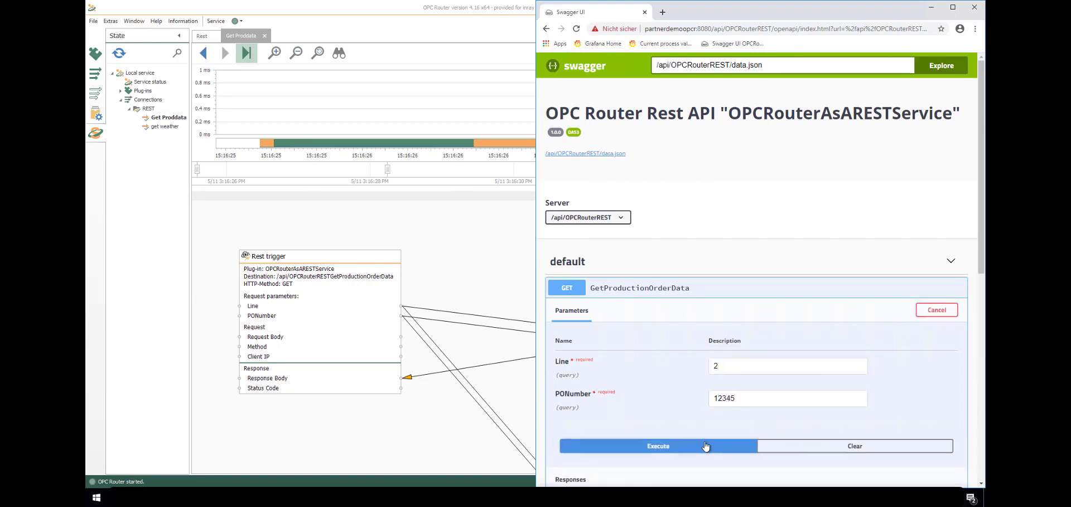
Select the request URL and the returned JSON response body showing the order data
scroll(706, 446, down, 2)
scroll(638, 346, down, 4)
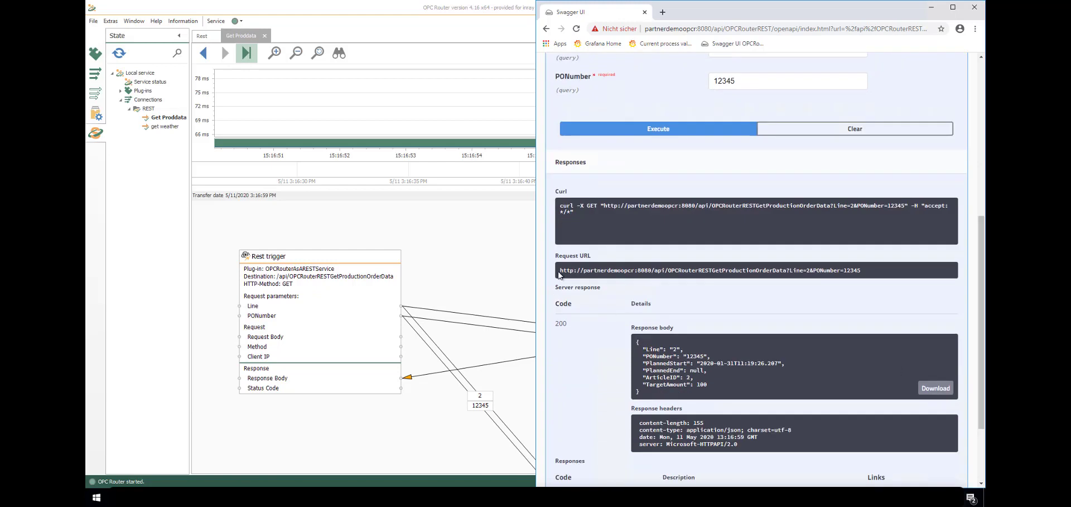
drag(560, 274, 868, 273)
drag(632, 341, 656, 399)
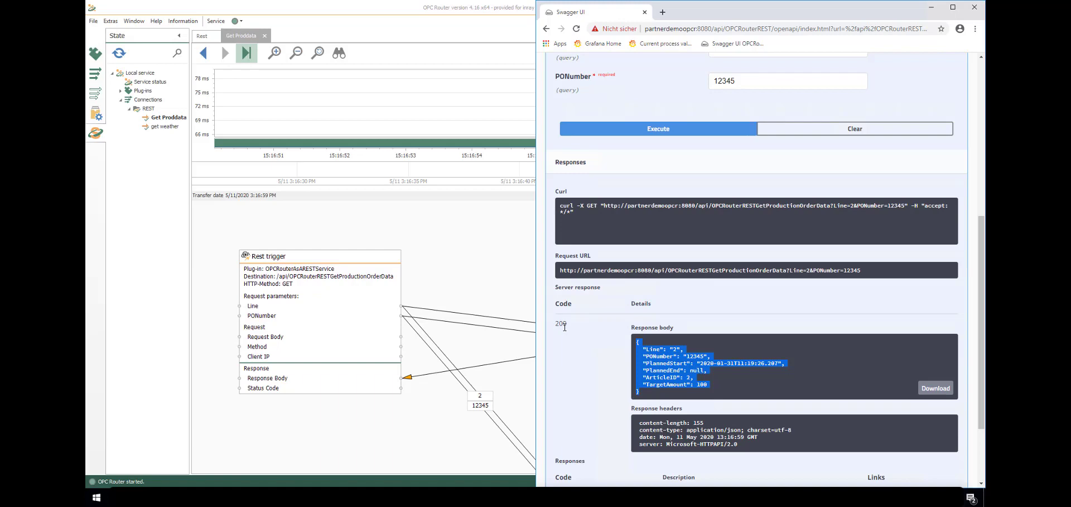